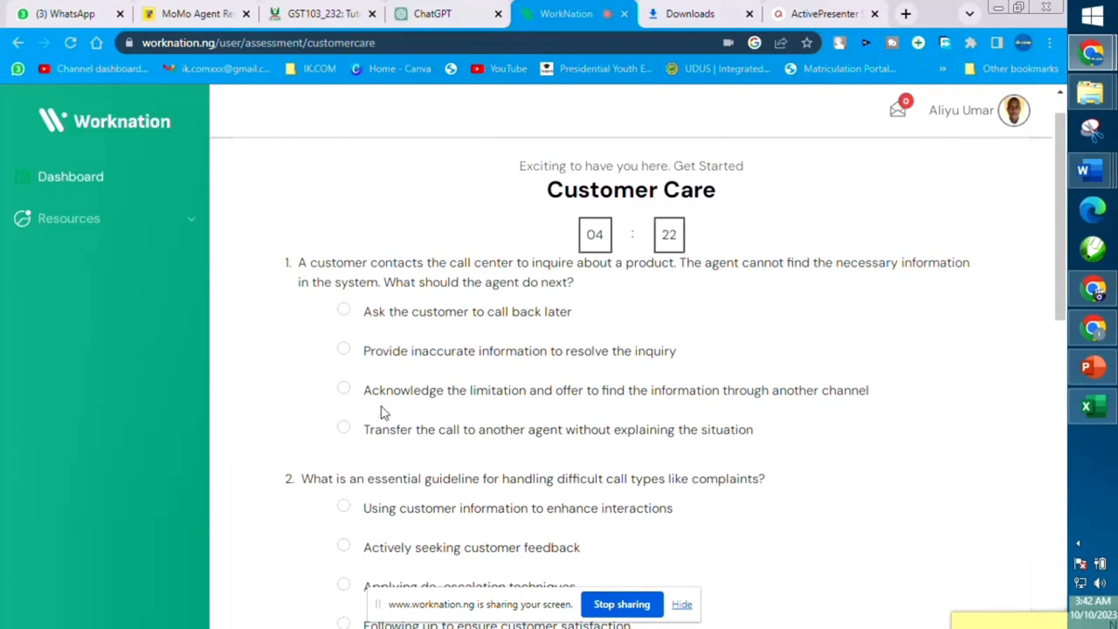
Step: Answer question 1 with acknowledging the limitation and offering another channel, and question 2 with "Using customer information to enhance interactions"
click(343, 389)
scroll(1064, 304, down, 2)
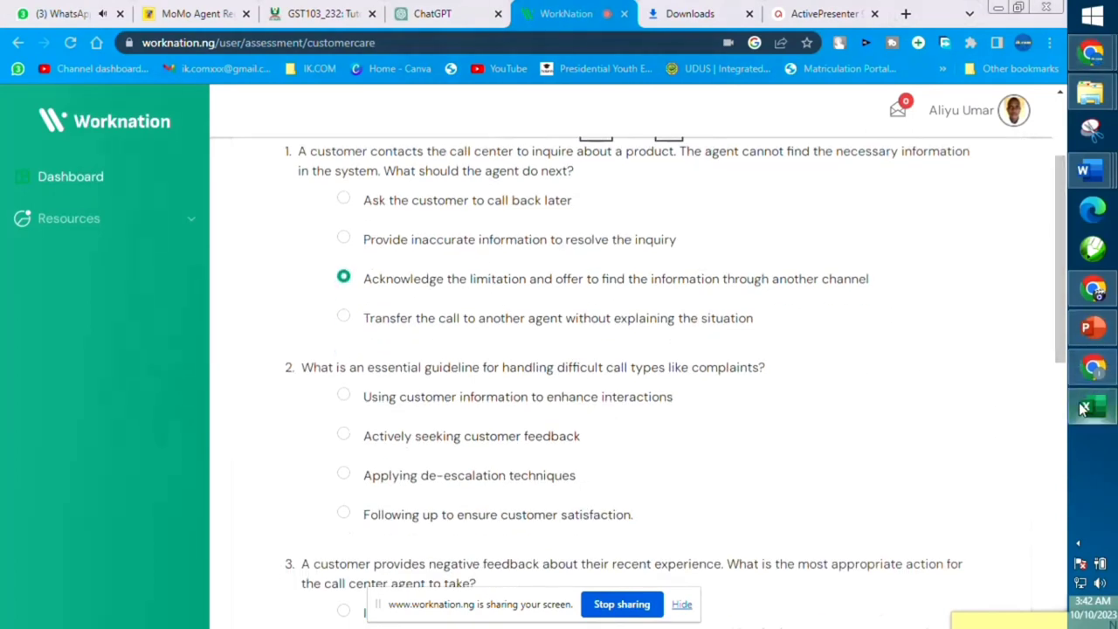
scroll(554, 285, down, 3)
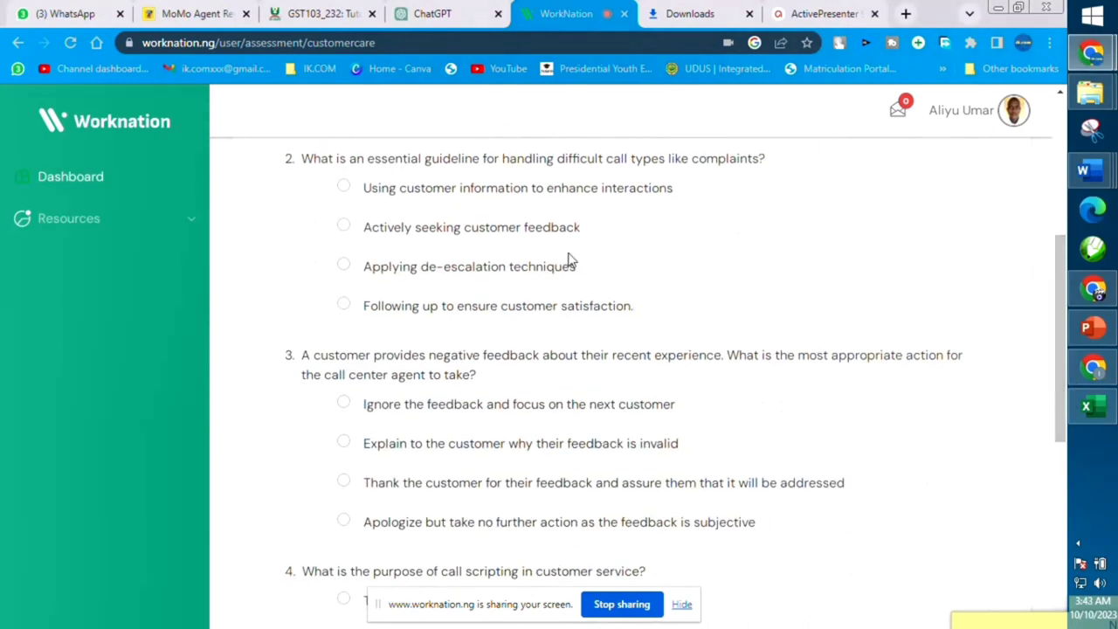
click(364, 192)
scroll(941, 454, down, 2)
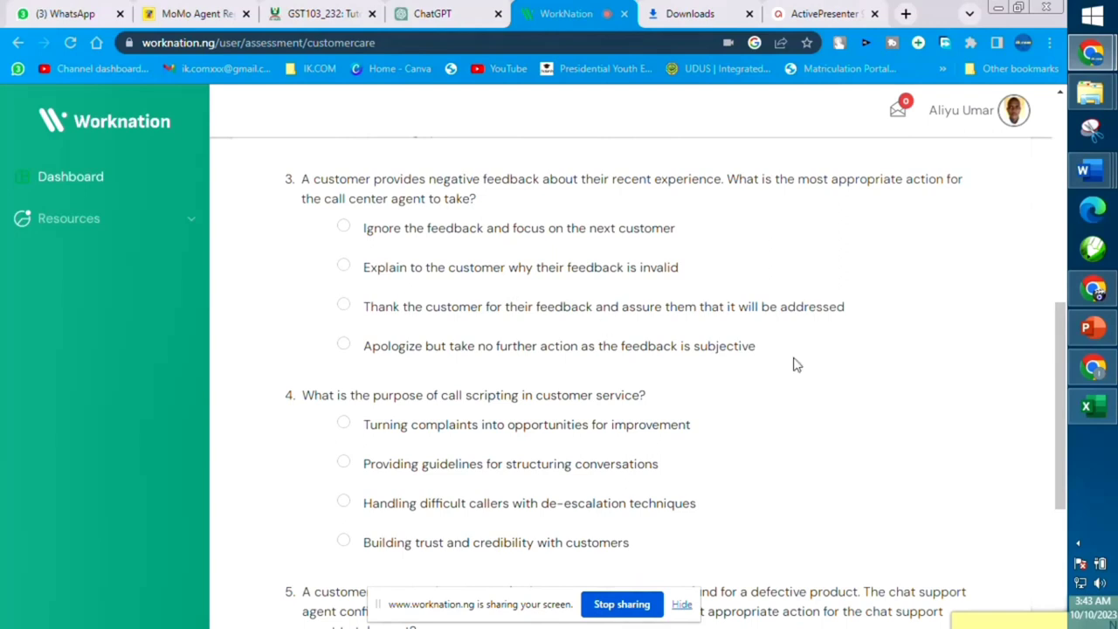
Step: Answer questions 3 to 5 with thanking for feedback, turning complaints into opportunities, and providing a refund confirmation number, and continue to the next page
click(344, 305)
scroll(454, 205, down, 3)
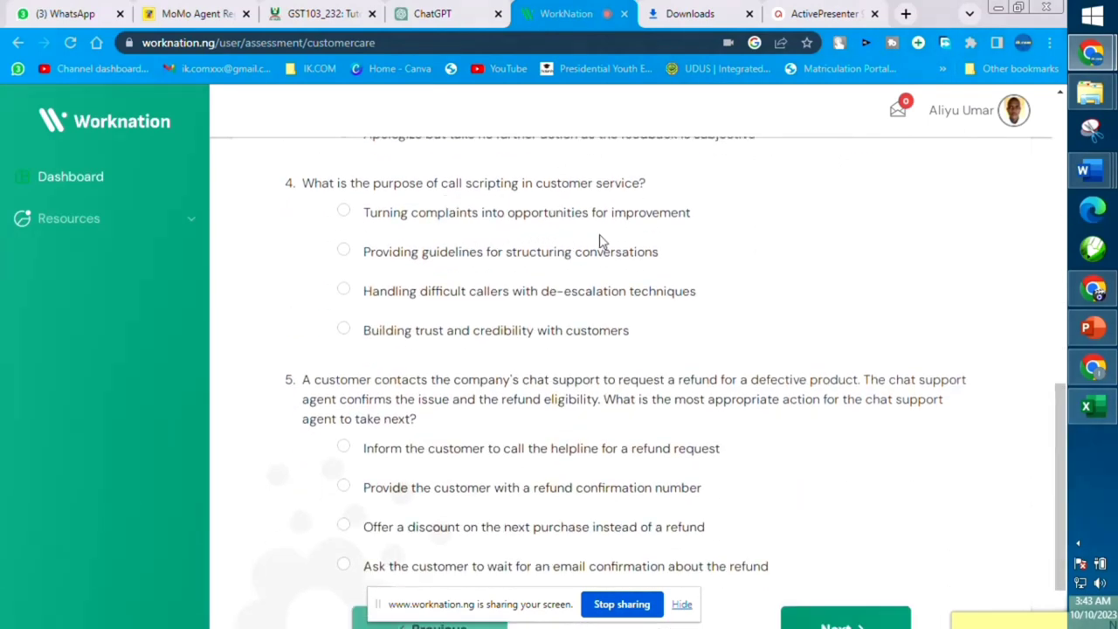
click(343, 213)
scroll(617, 375, down, 1)
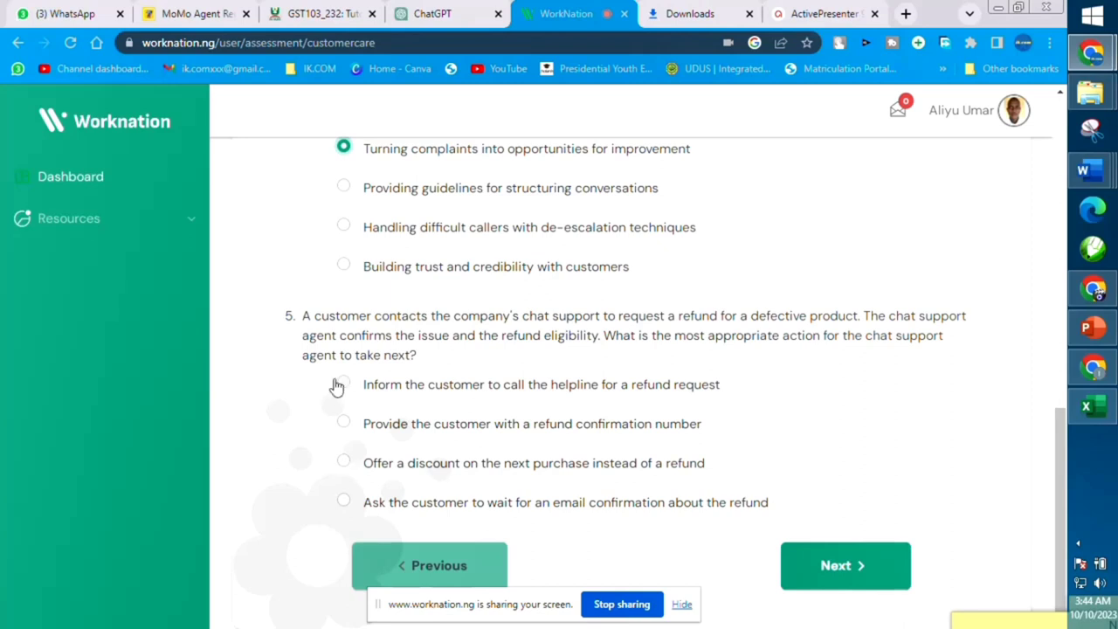
click(344, 424)
click(844, 568)
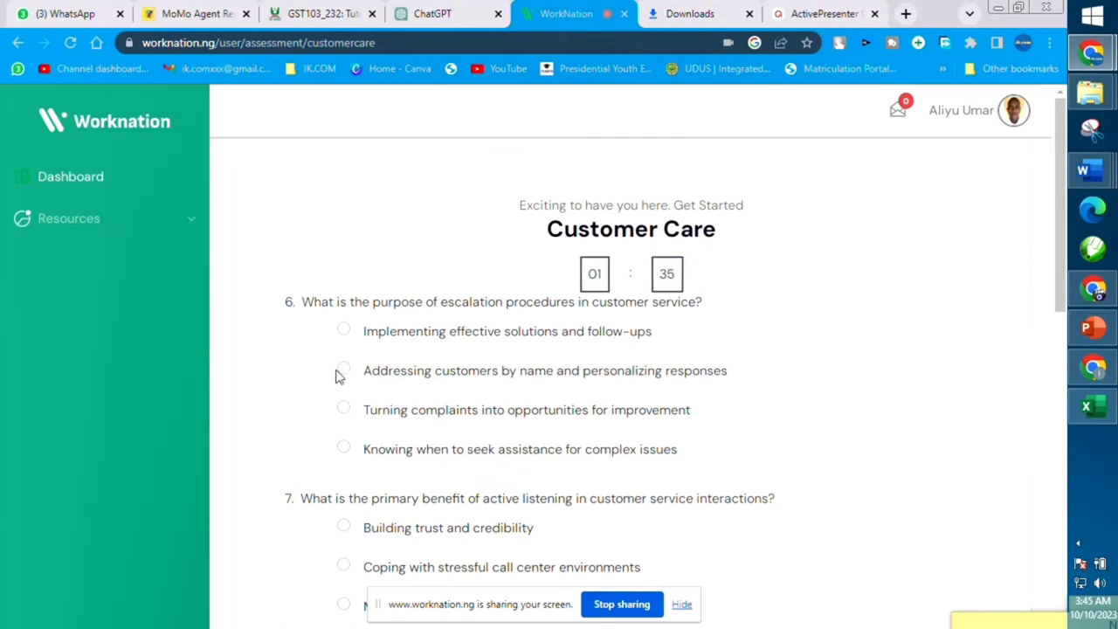
Step: Answer question 6 with "Turning complaints into opportunities for improvement" and question 7 with "Building trust and credibility"
click(344, 408)
scroll(582, 232, down, 4)
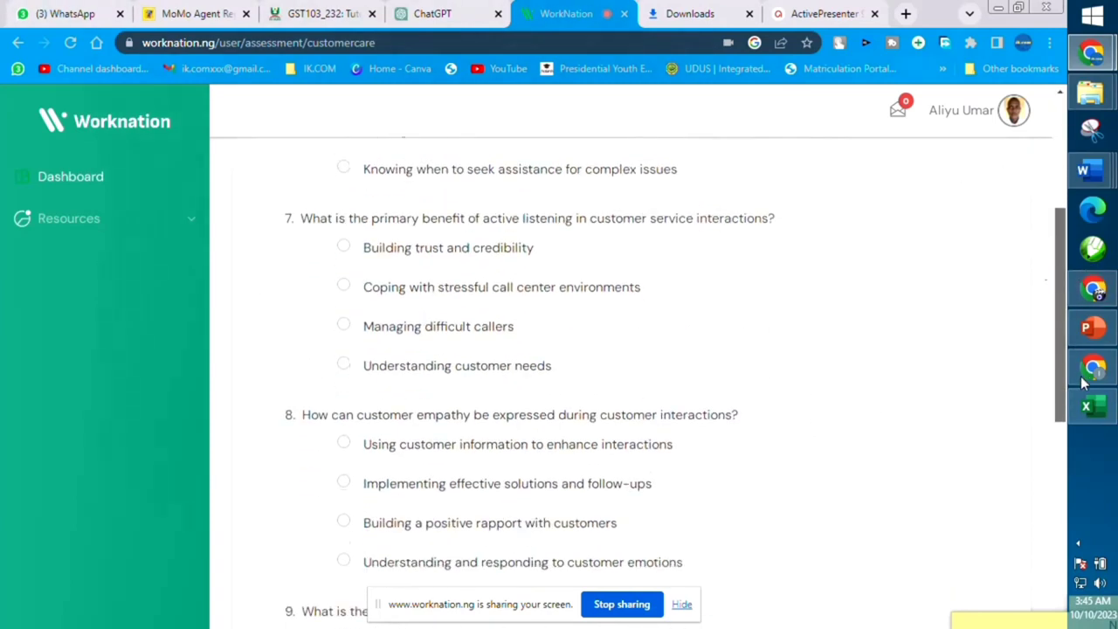
click(346, 200)
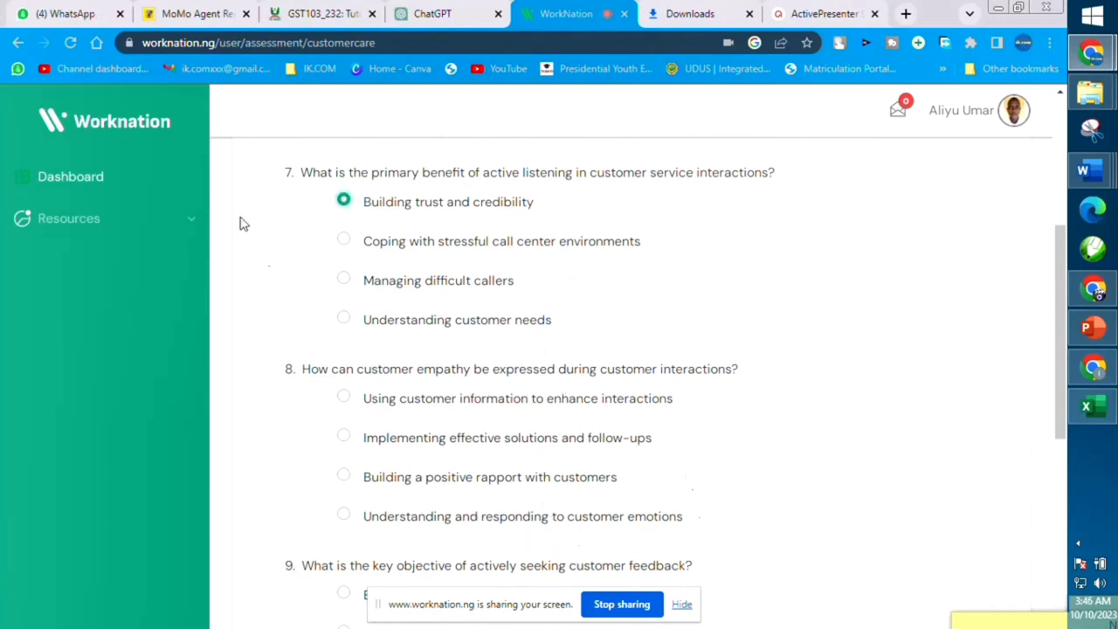
Step: Answer question 8, on expressing customer empathy, with "Implementing effective solutions and follow-ups"
click(345, 399)
scroll(1065, 509, down, 3)
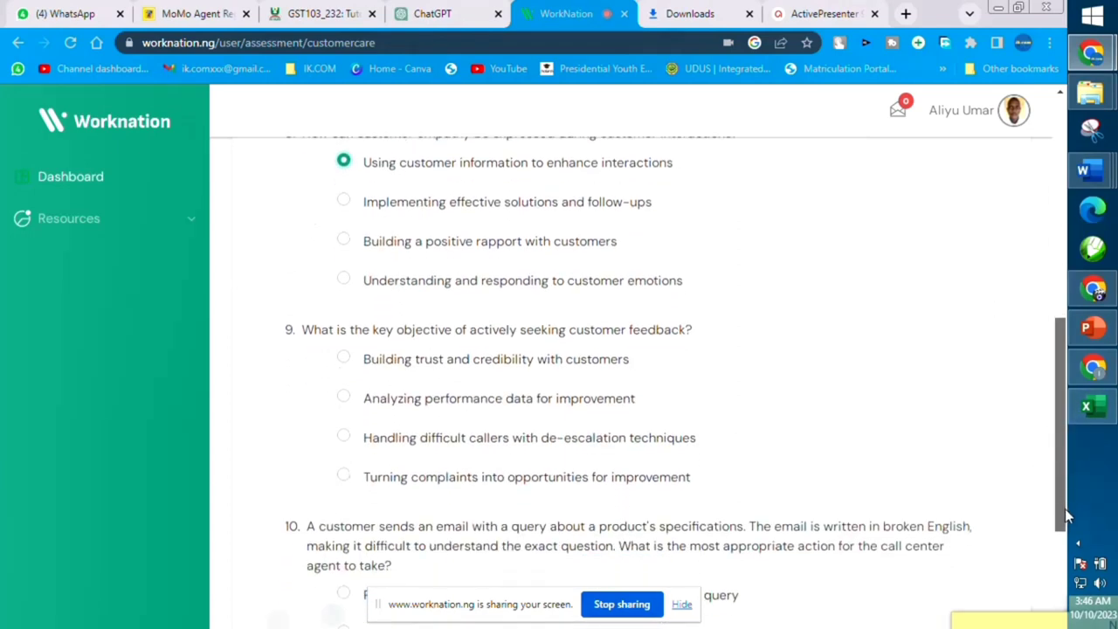
click(344, 201)
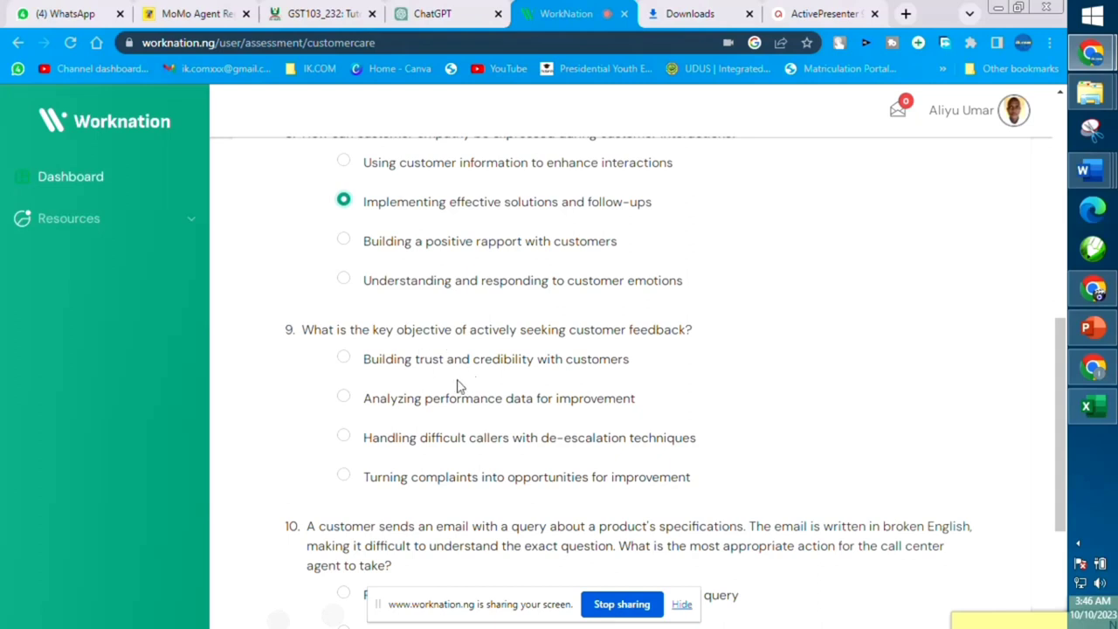
Step: Answer question 9 with "Building trust and credibility with customers" and question 10 with "Reply courteously, asking for clarification on the specific query"
click(344, 356)
scroll(1059, 367, down, 2)
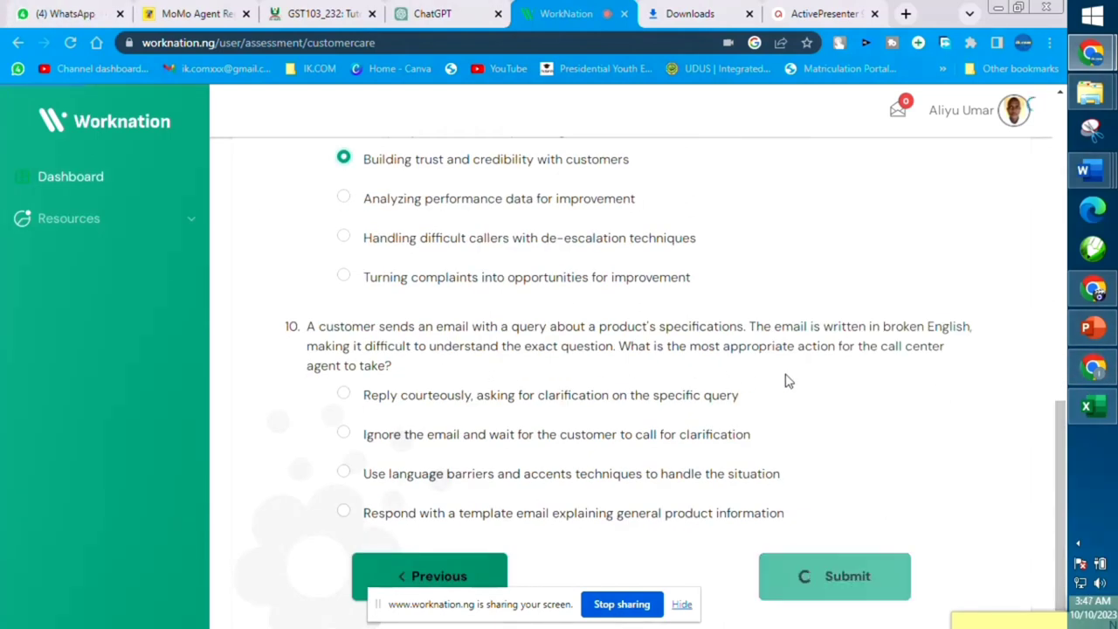
click(343, 395)
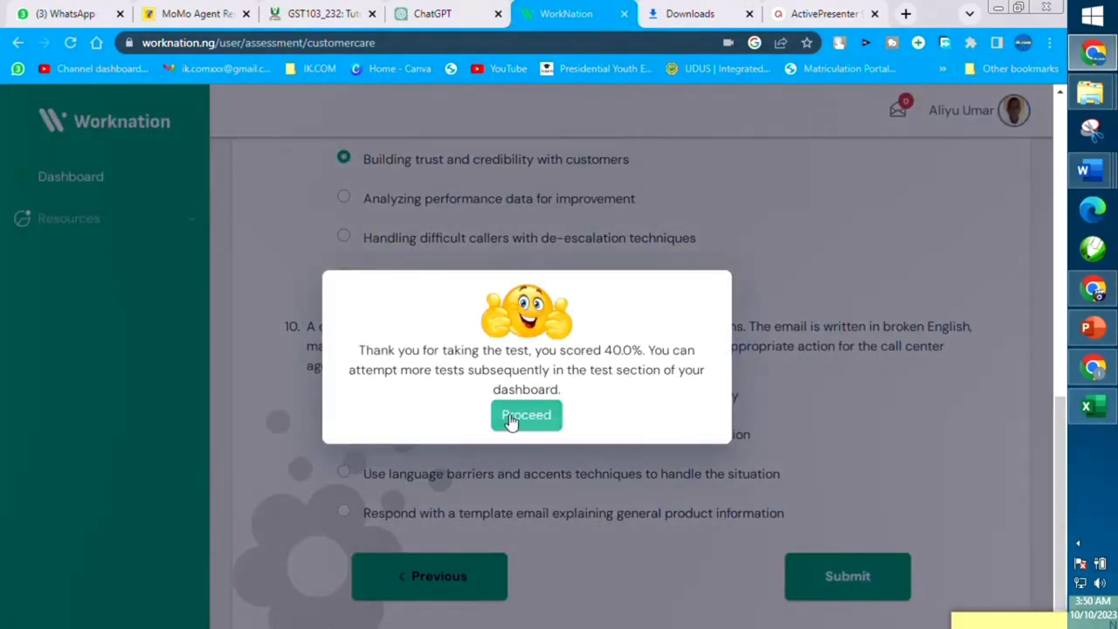
Step: Proceed to the dashboard, dismiss the pending tests notice, and view the Customer Care test result
click(512, 417)
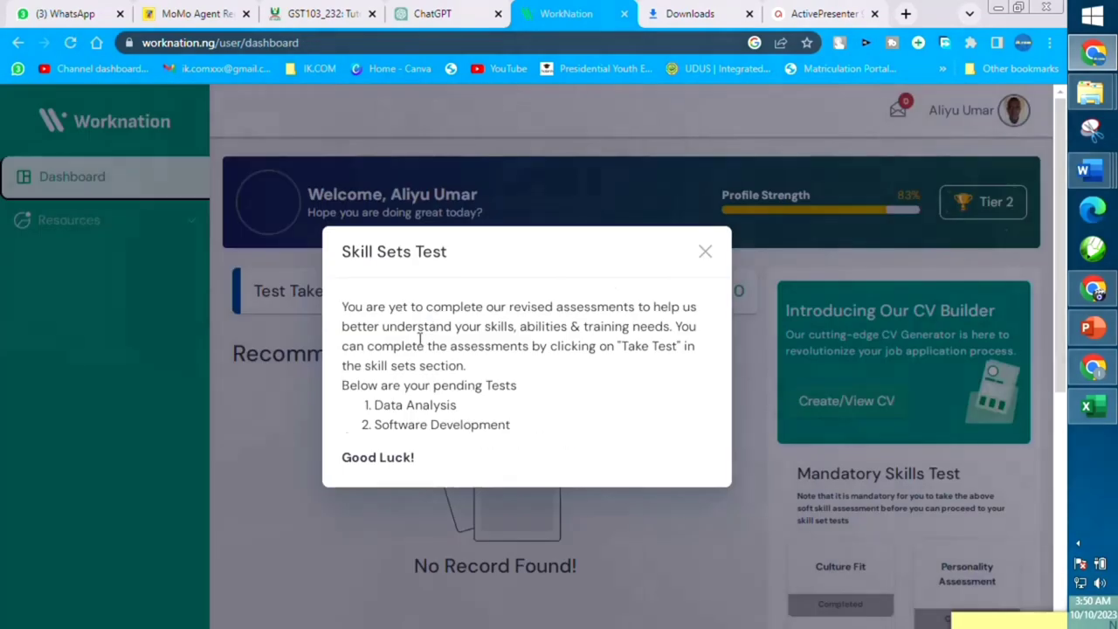
click(703, 254)
scroll(711, 344, down, 5)
click(976, 409)
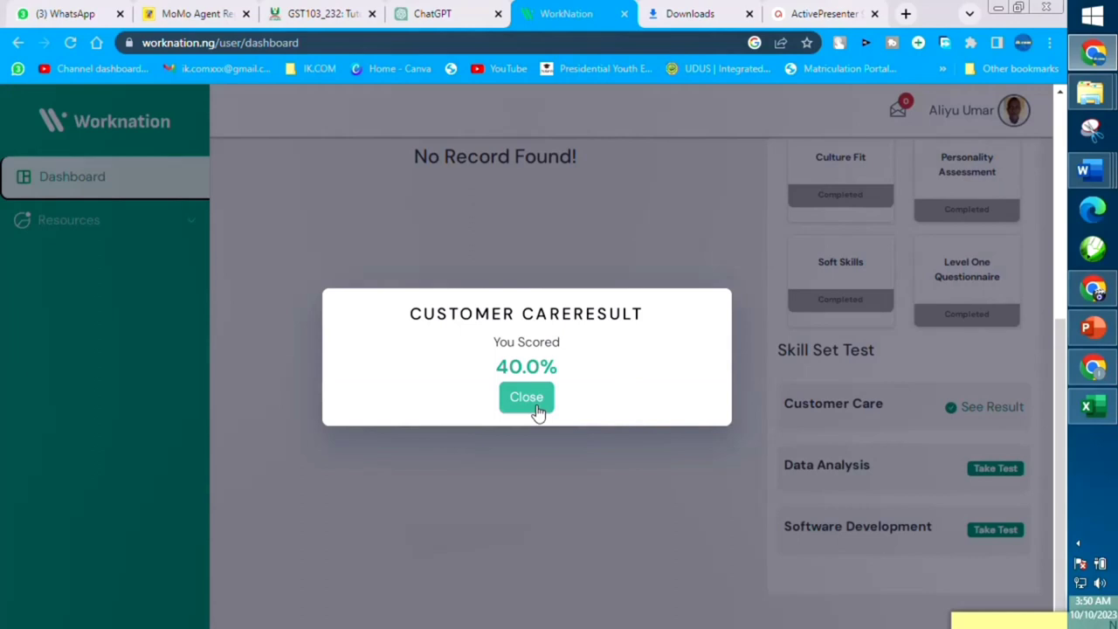
click(527, 398)
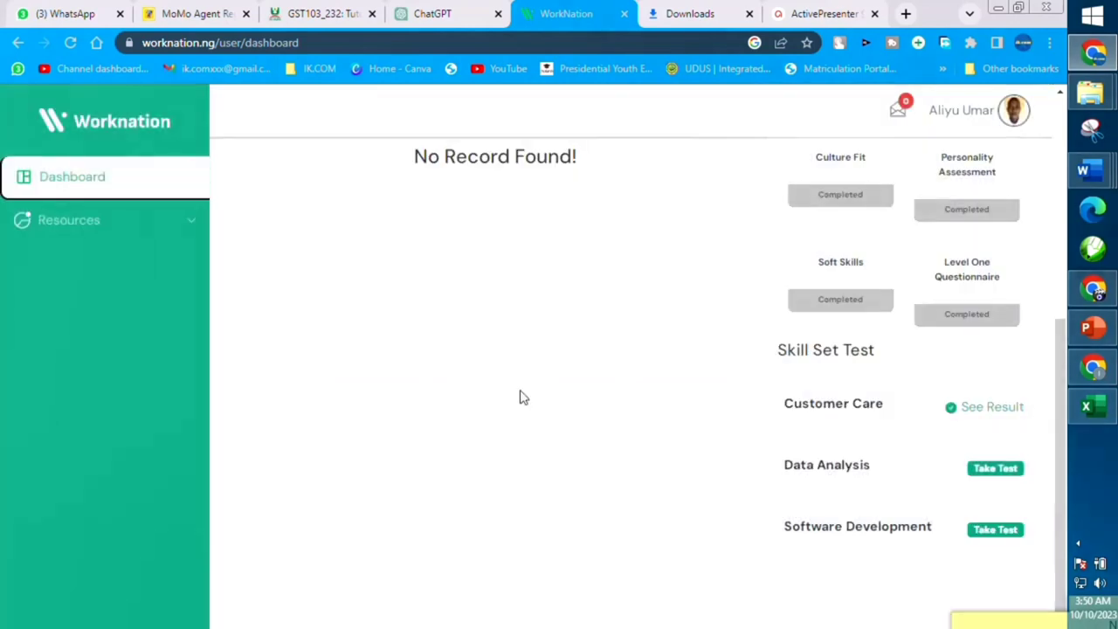
Step: Start the Data Analysis skill test with recording allowed and the screen shared
click(992, 470)
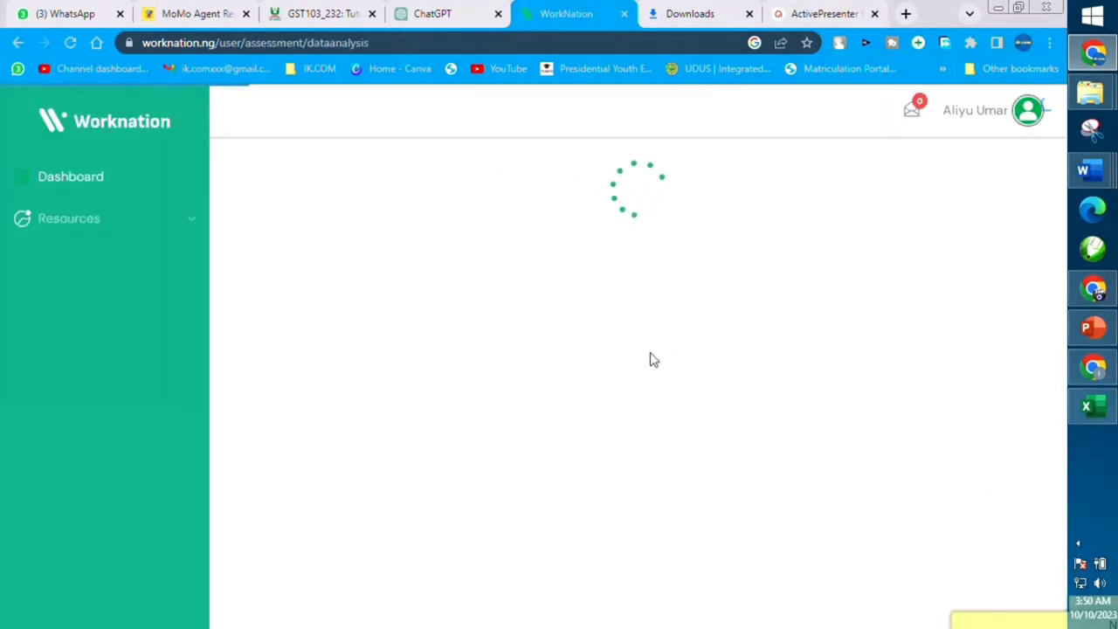
click(642, 434)
click(476, 386)
click(678, 469)
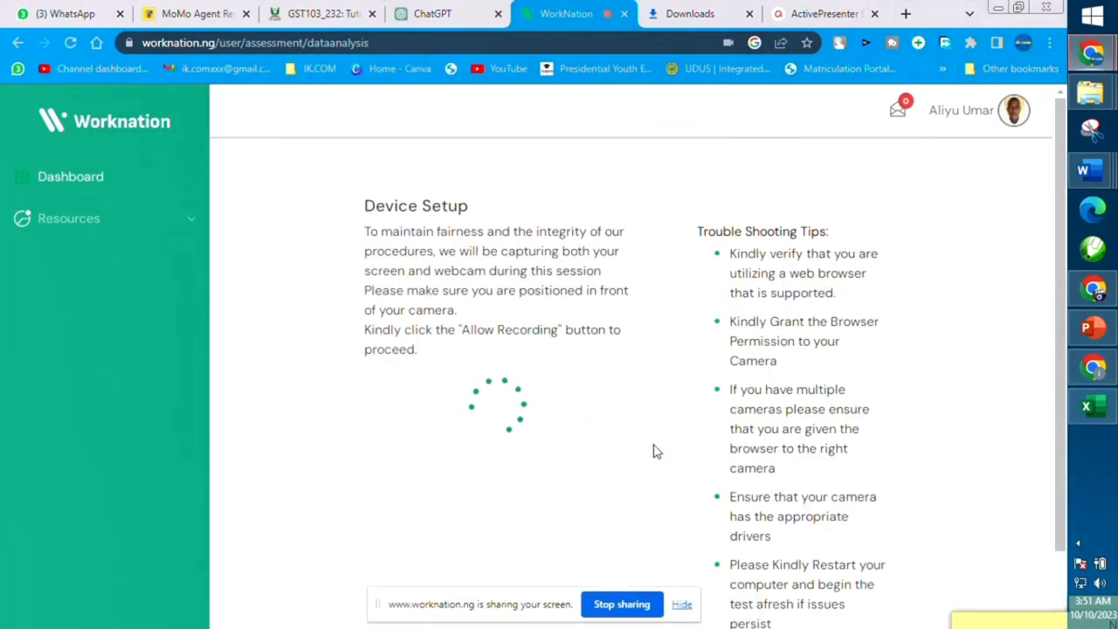
scroll(660, 434, down, 2)
click(631, 571)
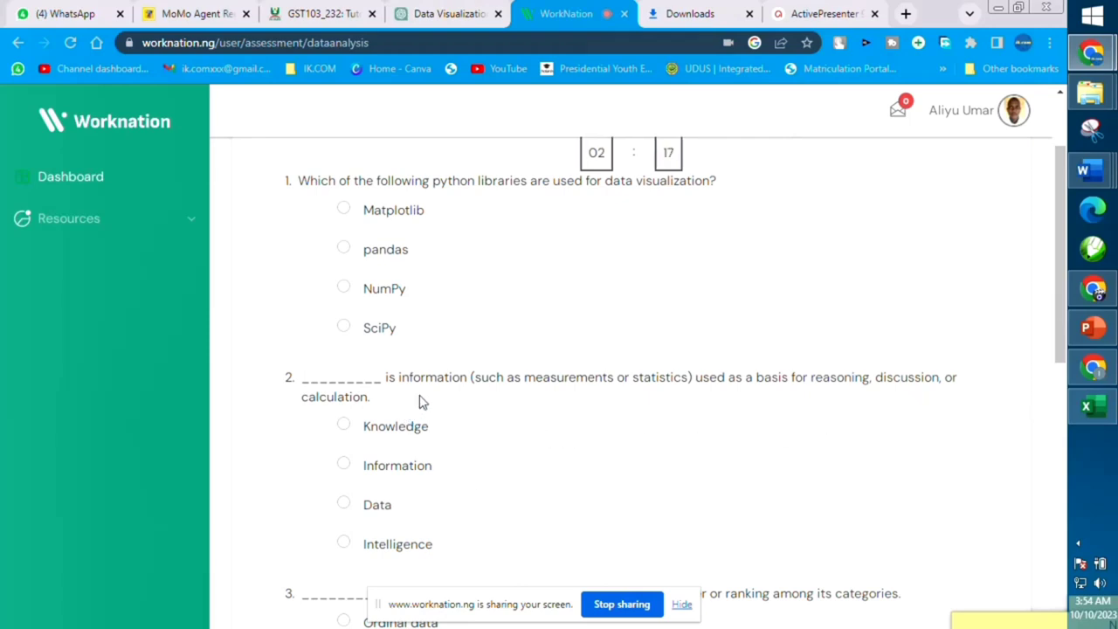
Step: Answer question 2 with "Data" and question 1, on Python visualization libraries, with "Matplotlib"
click(343, 504)
scroll(451, 492, down, 3)
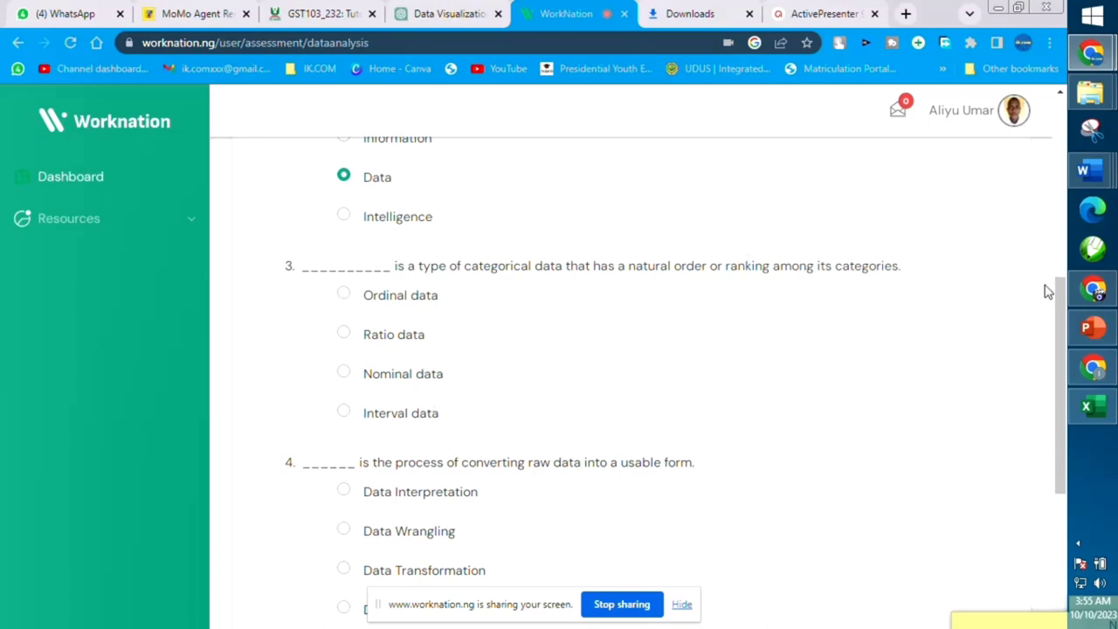
drag(1059, 292, 1054, 135)
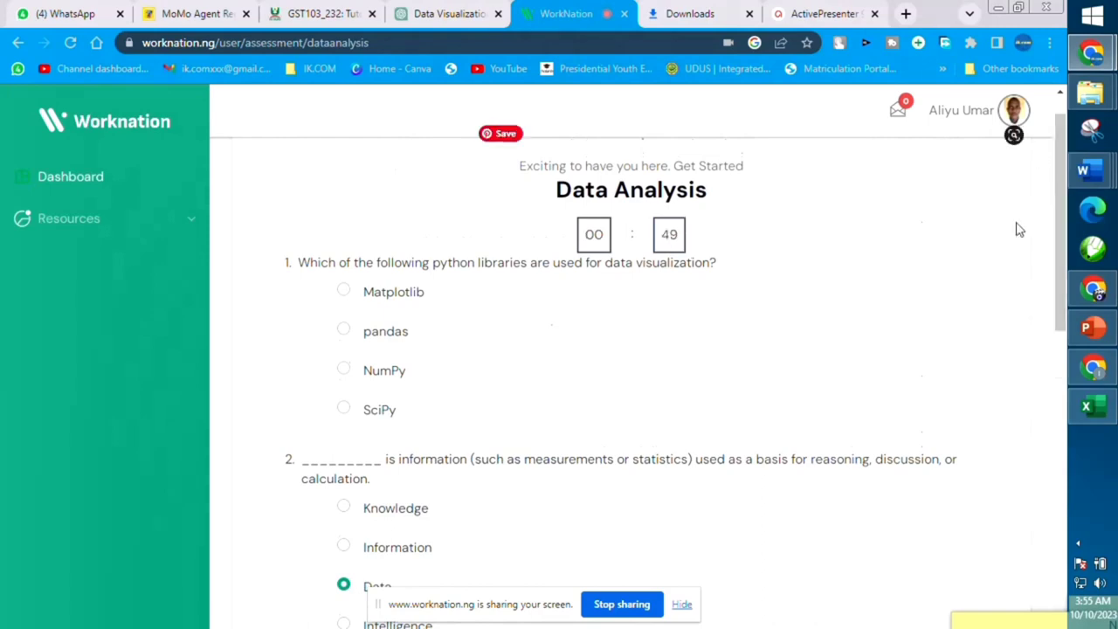
click(344, 292)
Step: Answer question 3 with "Ordinal data" and question 4 with "Data Transformation"
drag(1064, 295, 1055, 370)
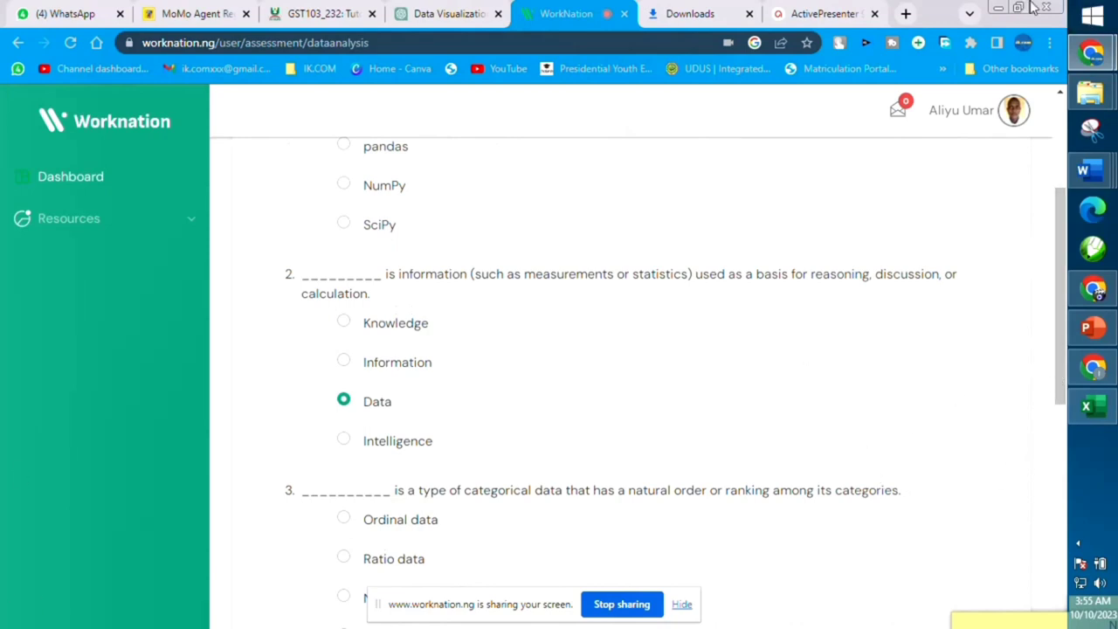
drag(1063, 303, 1048, 416)
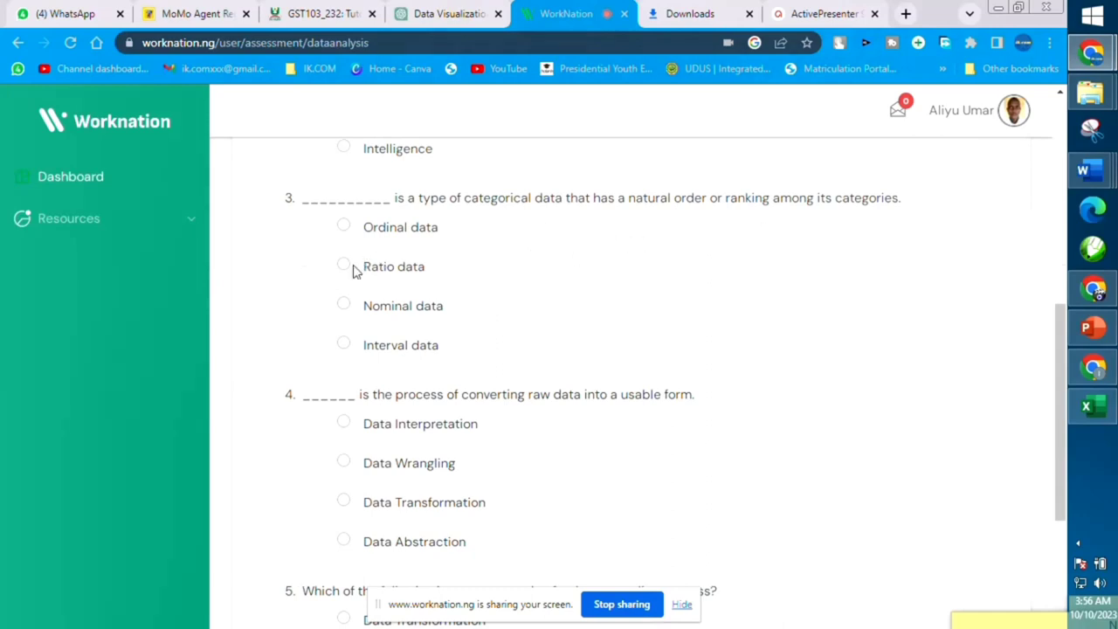
click(344, 227)
drag(1059, 437, 1059, 489)
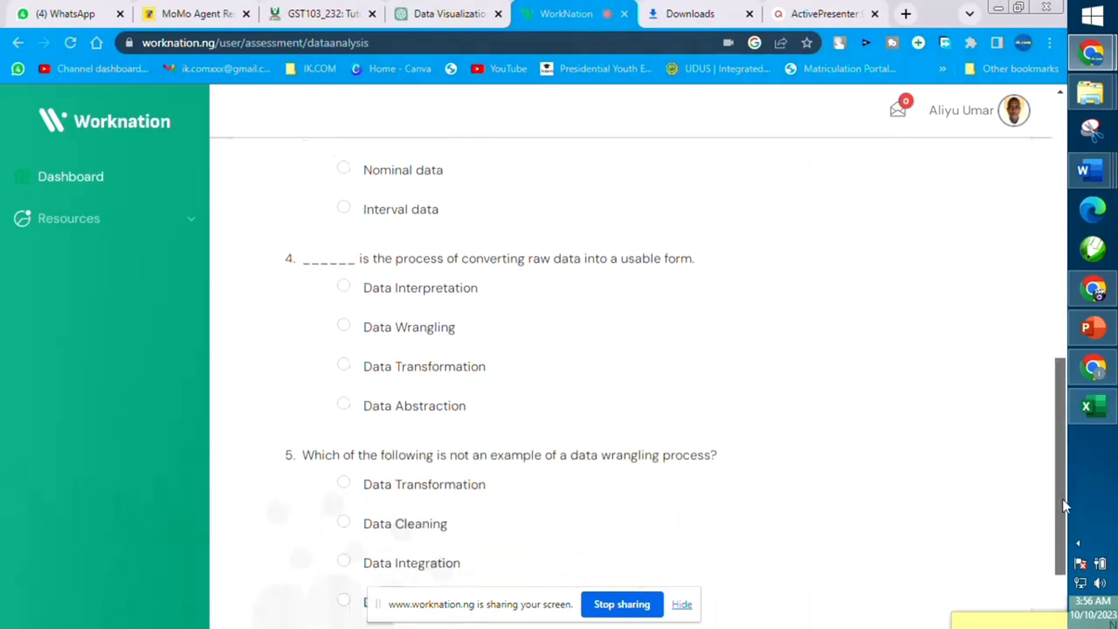
click(344, 330)
click(345, 368)
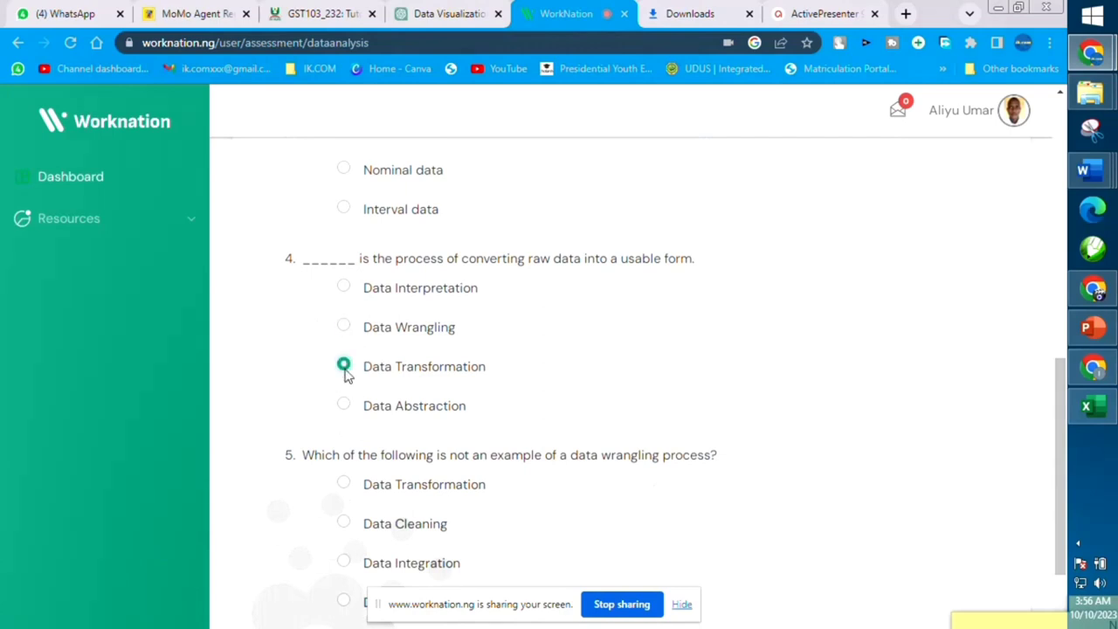
Step: Change question 4's answer to "Data Wrangling", answer question 5 with "Data Transformation", and continue to the next page
drag(1062, 511, 1062, 552)
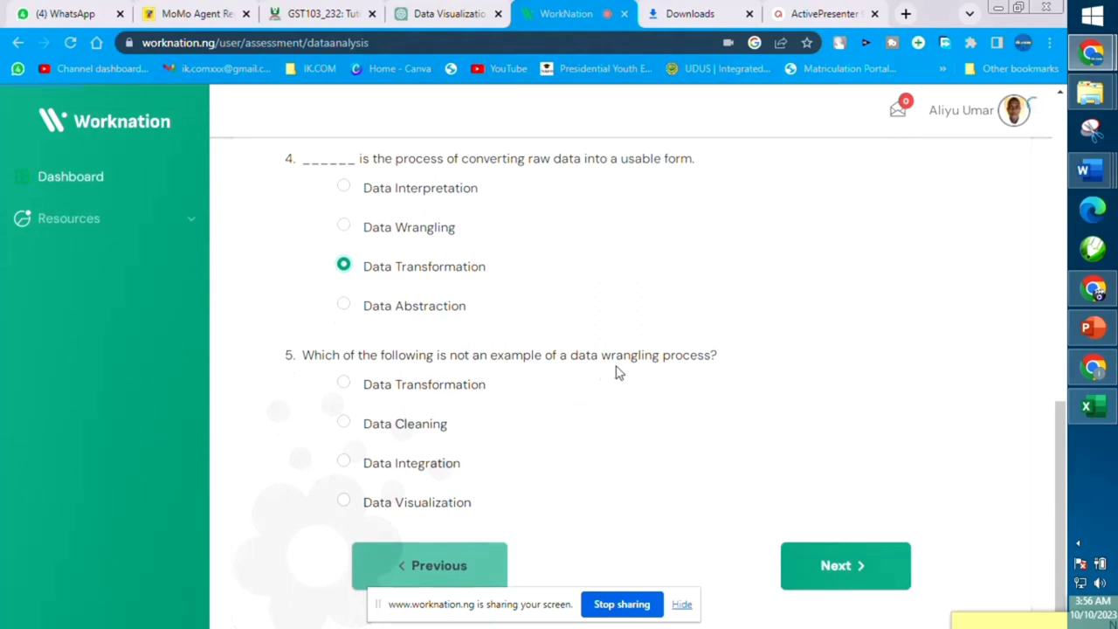
click(342, 423)
click(343, 234)
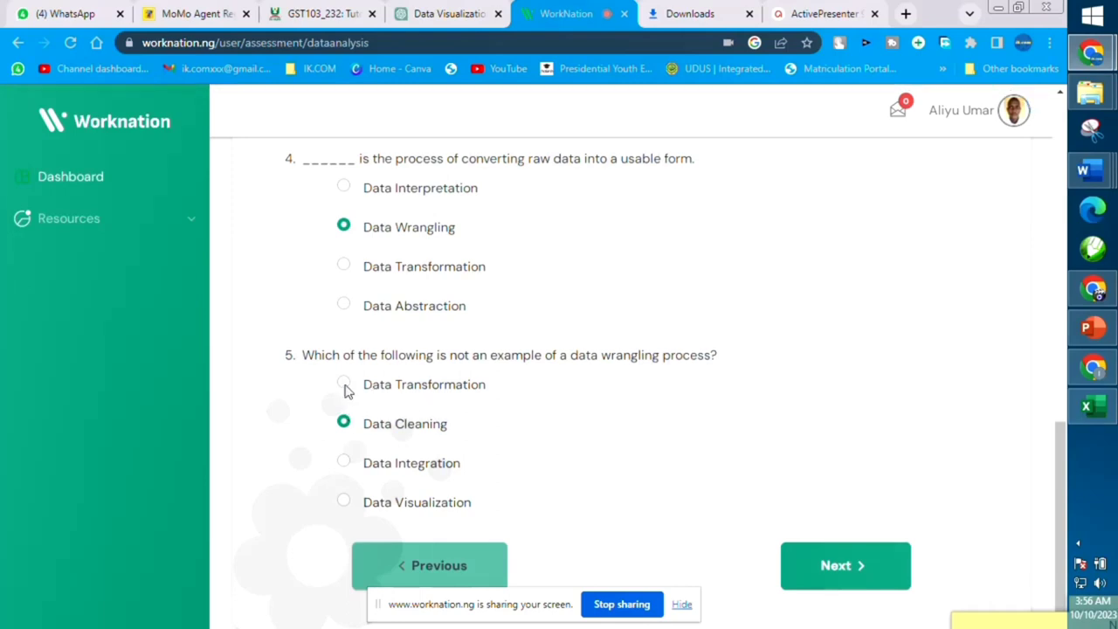
click(343, 384)
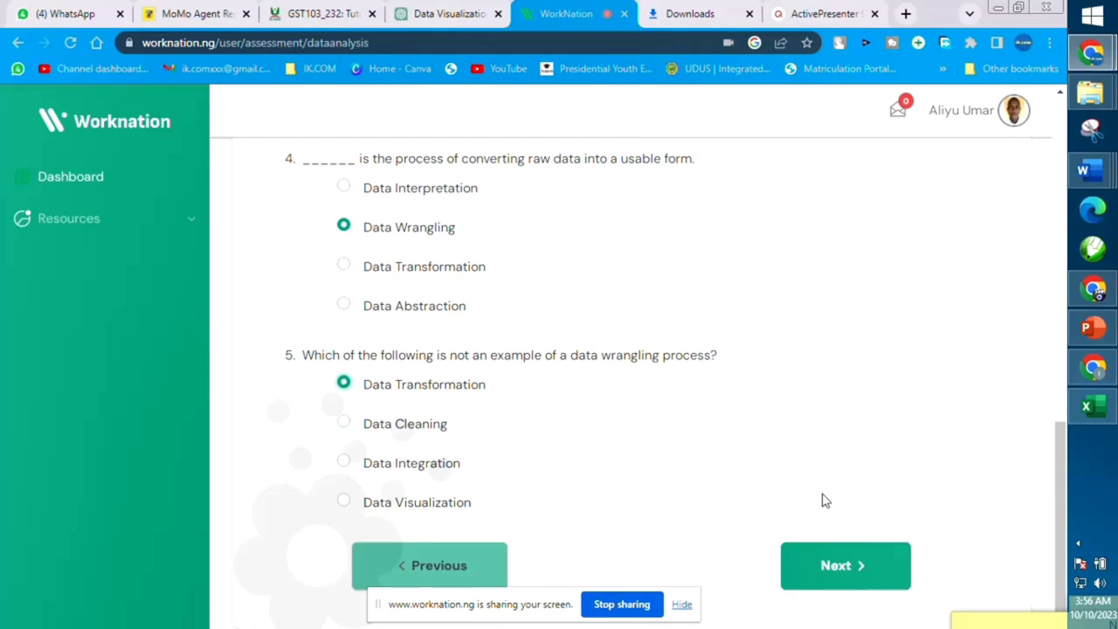
click(884, 578)
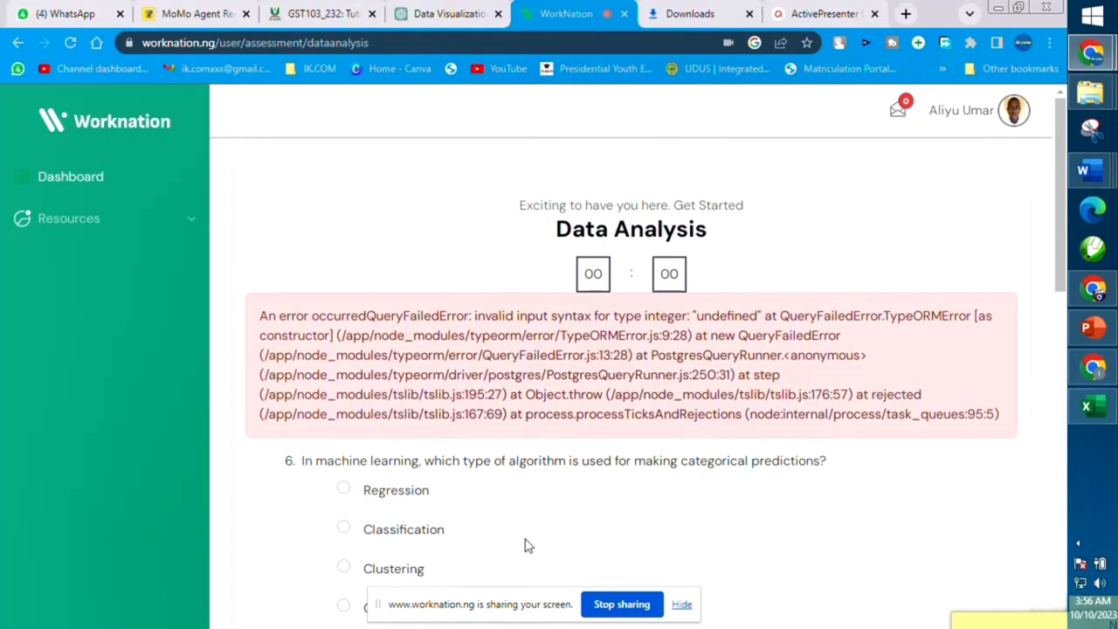
Step: Look through questions 6 to 10 and answer question 10 with "Data Visualization"
drag(1056, 260, 1040, 374)
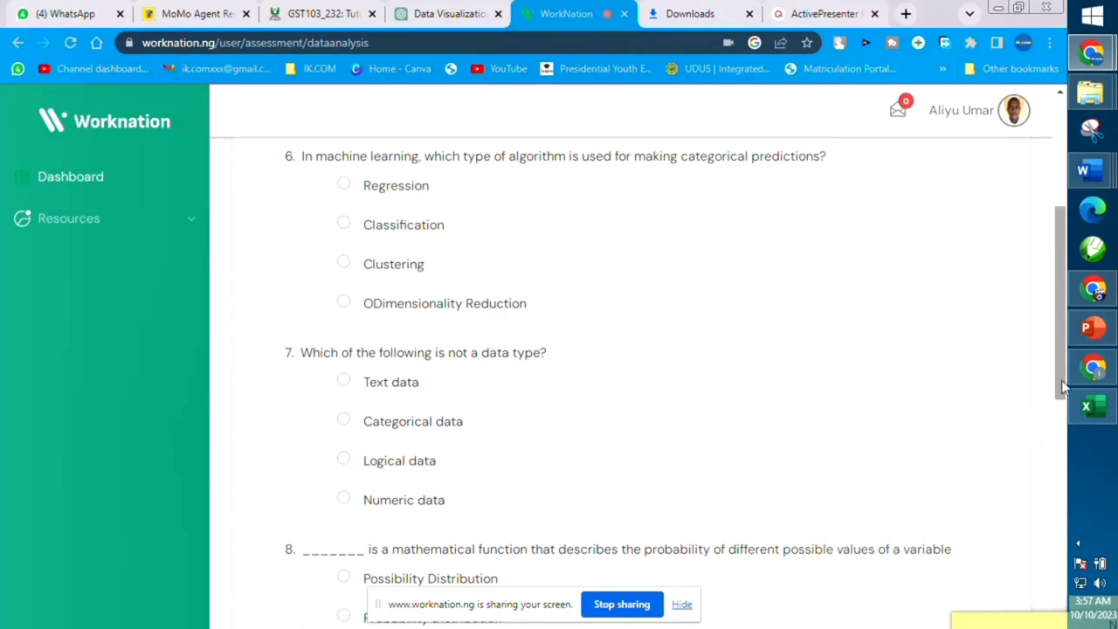
drag(1064, 387, 1054, 361)
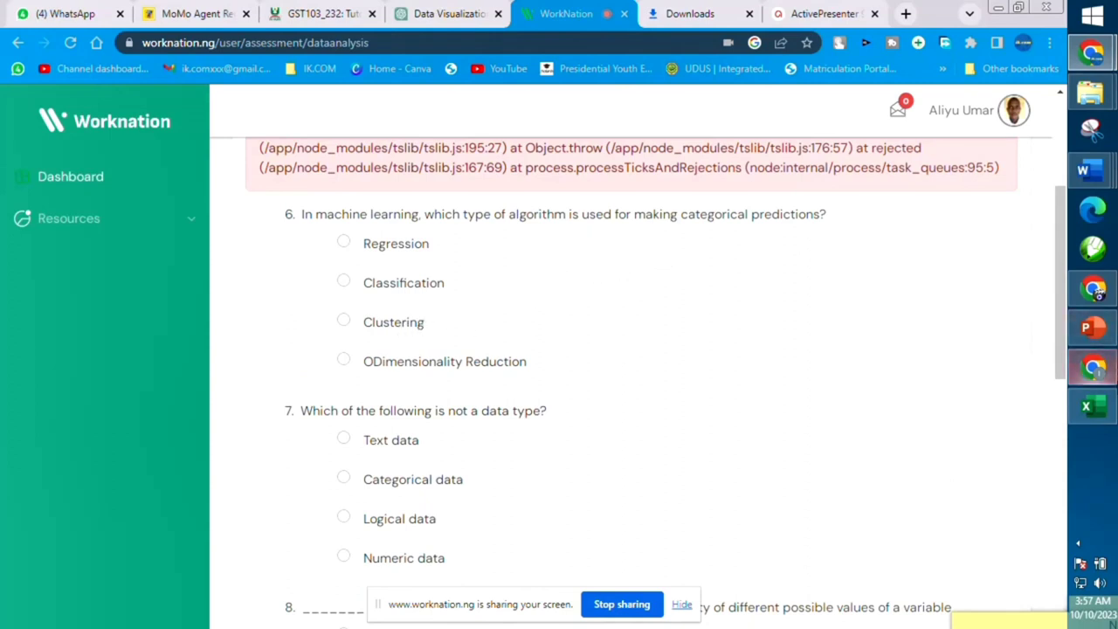
drag(1055, 349, 1020, 618)
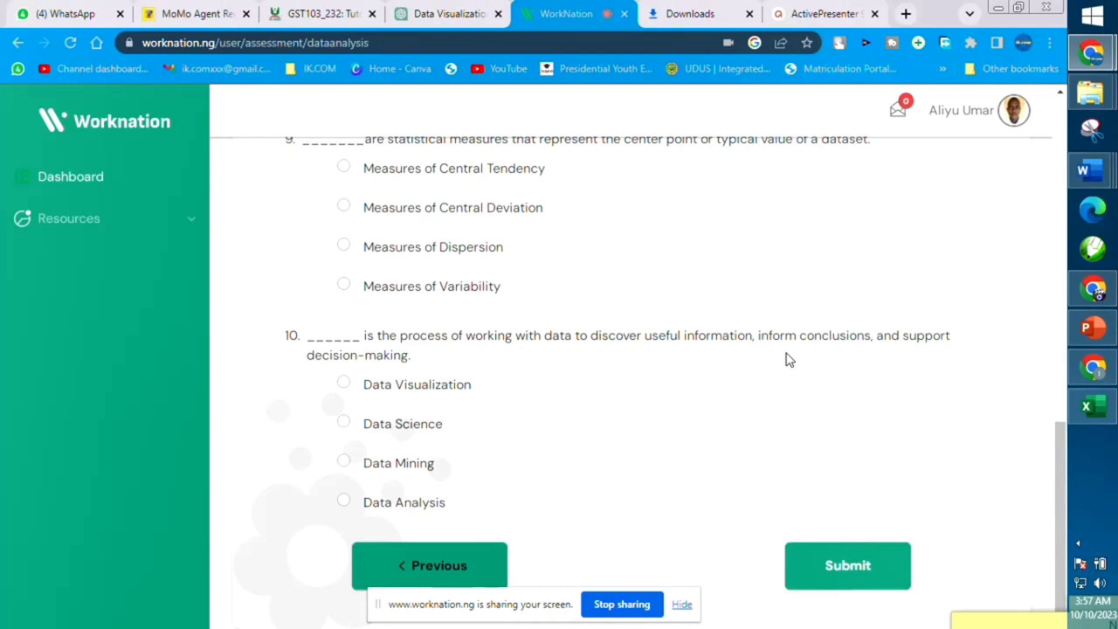
click(343, 384)
Step: Submit the Data Analysis test and check the submission status above the questions
drag(1060, 476, 1068, 378)
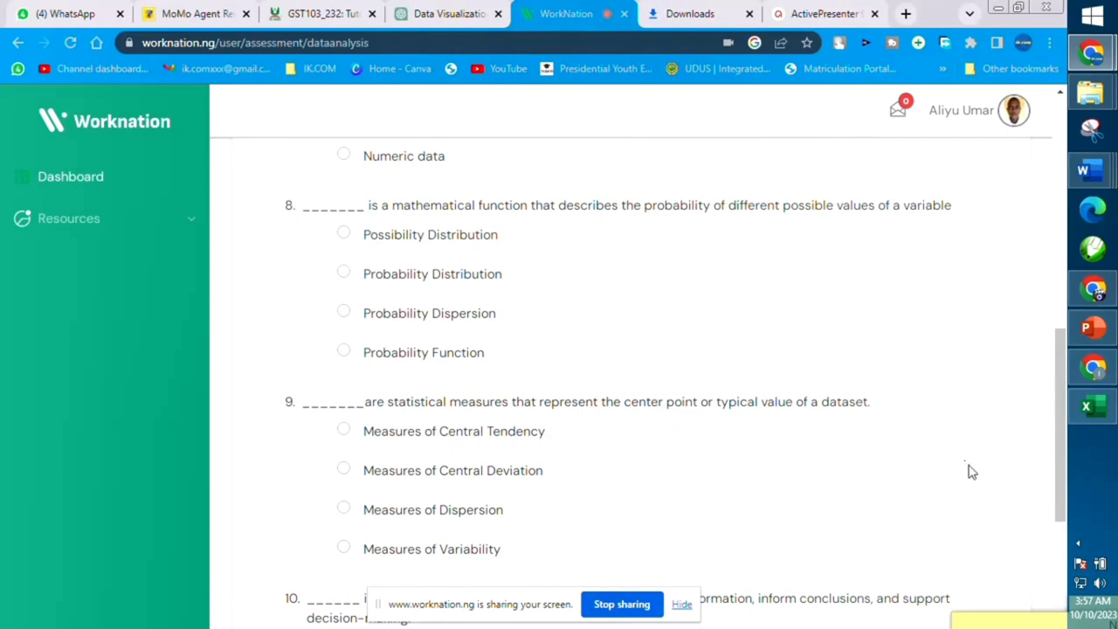
drag(1064, 435, 1055, 571)
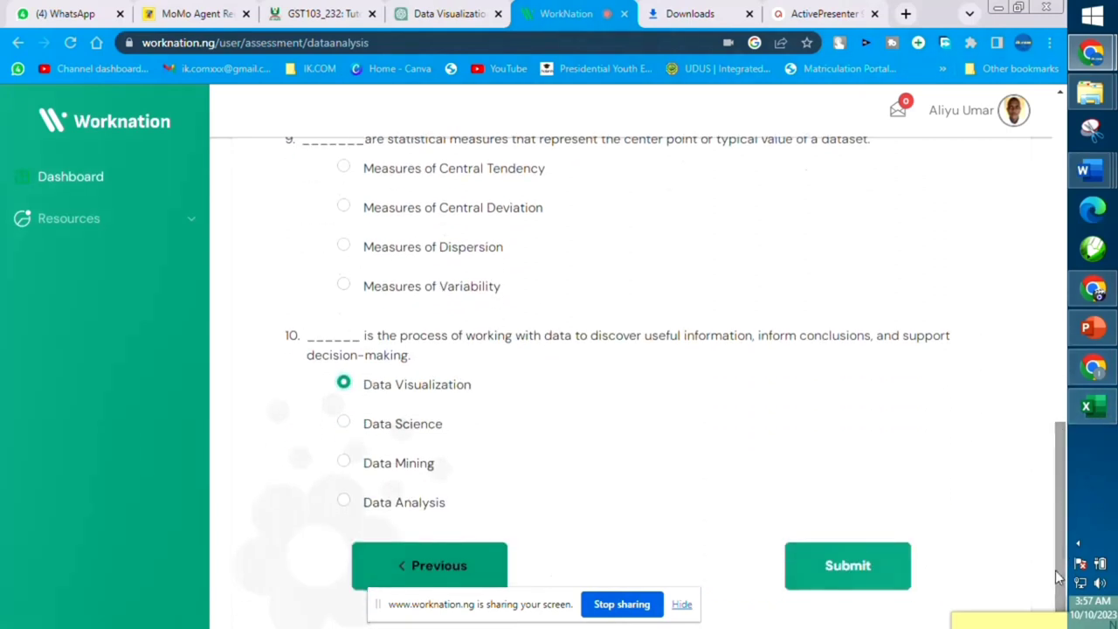
click(848, 564)
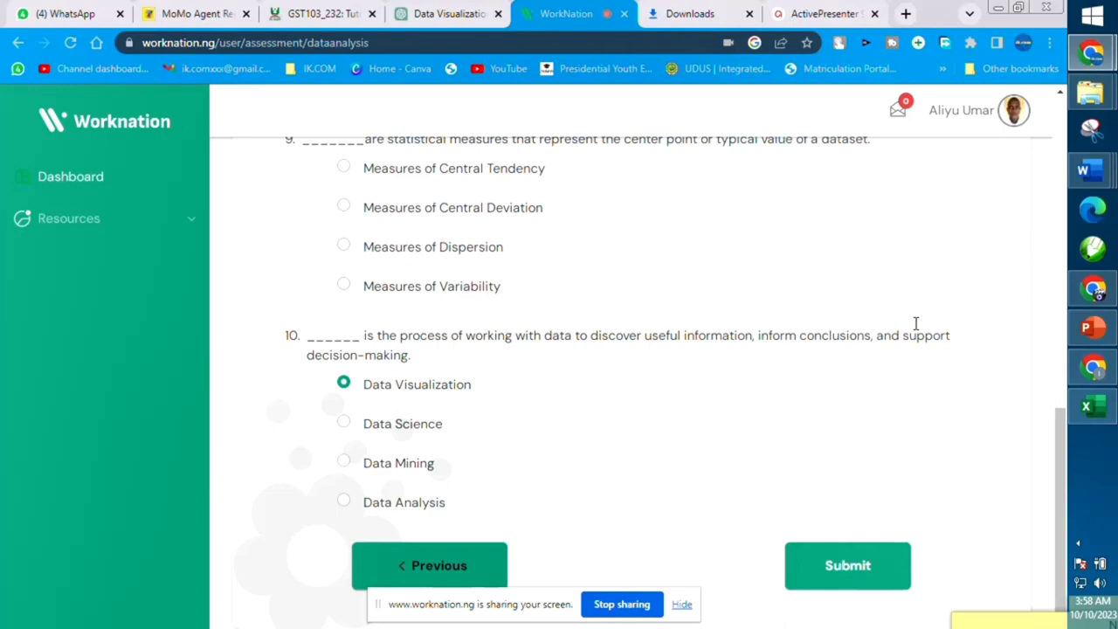
scroll(900, 388, up, 15)
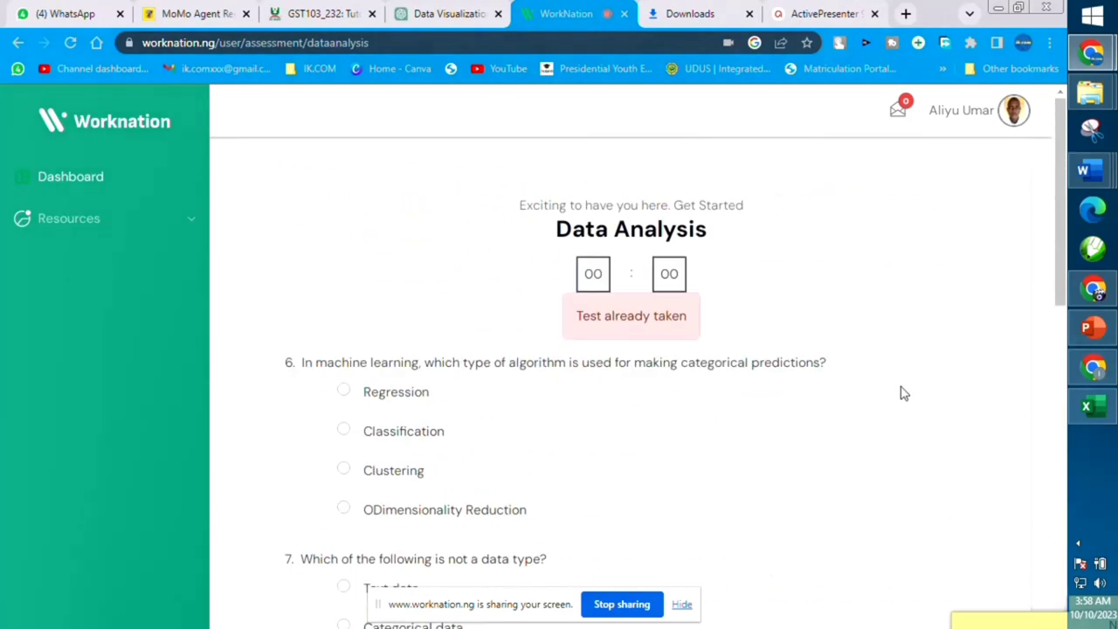
Step: Reload the Data Analysis test page, return to the Worknation dashboard, and dismiss the pending test notice
scroll(903, 393, down, 15)
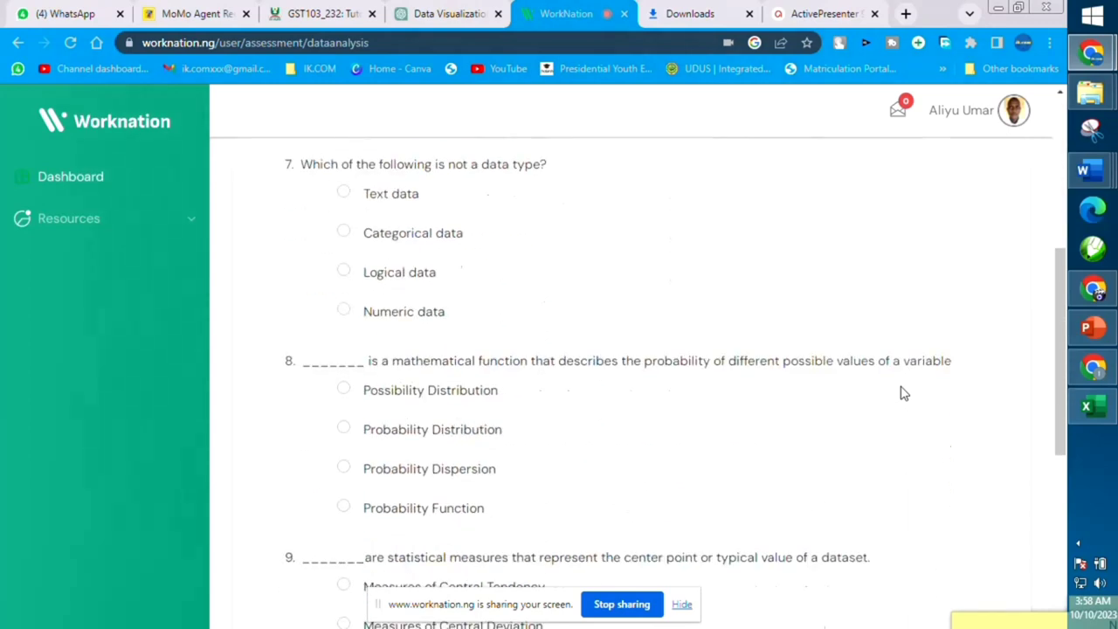
right_click(578, 12)
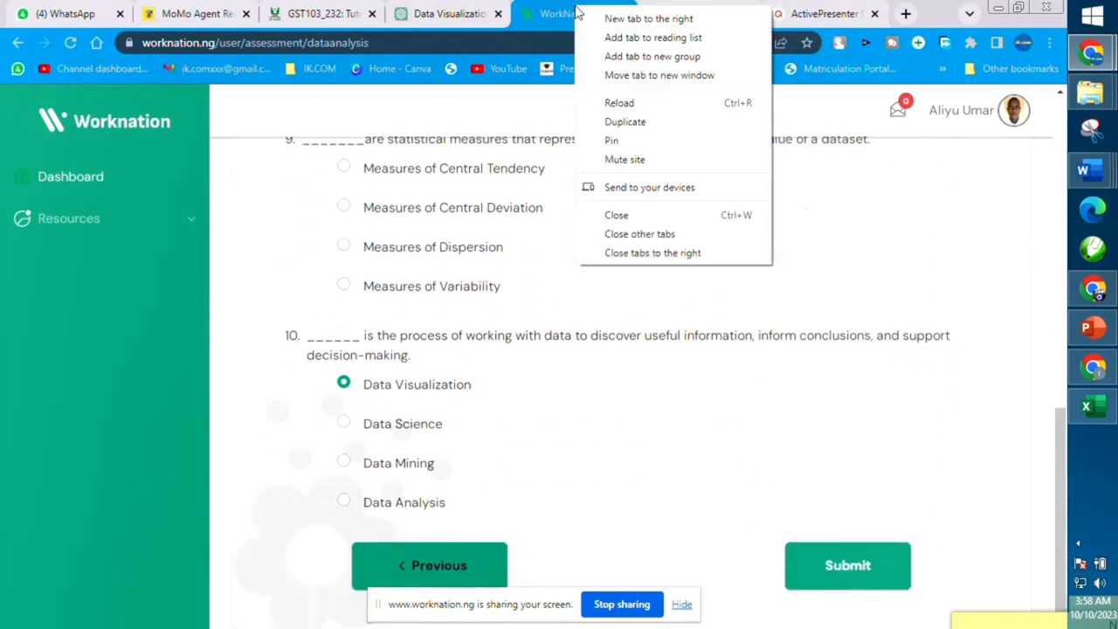
click(615, 103)
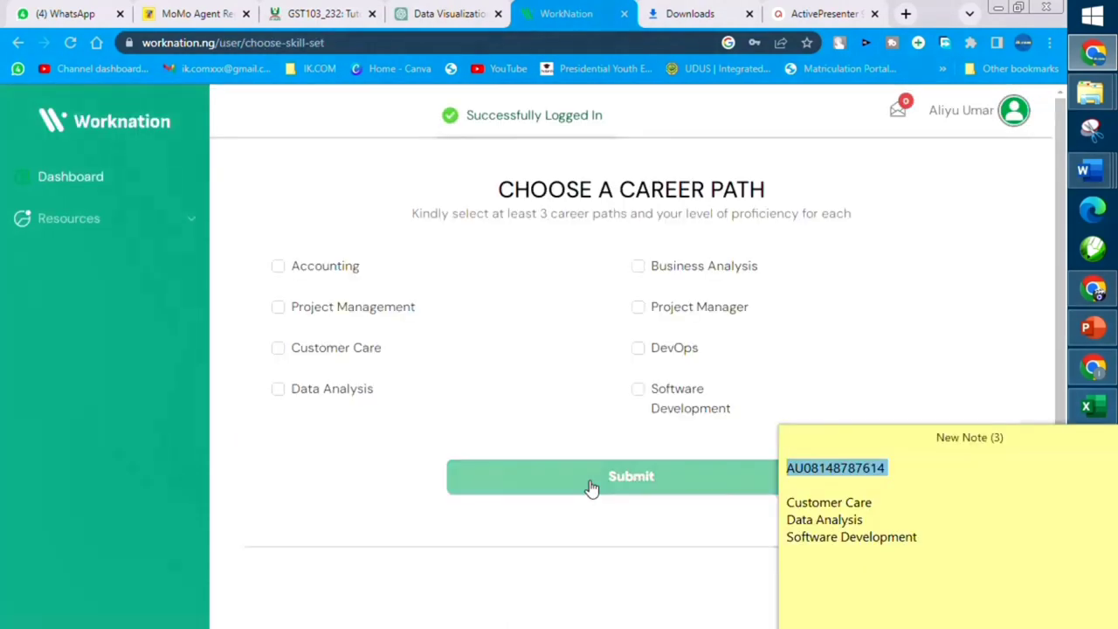
click(591, 487)
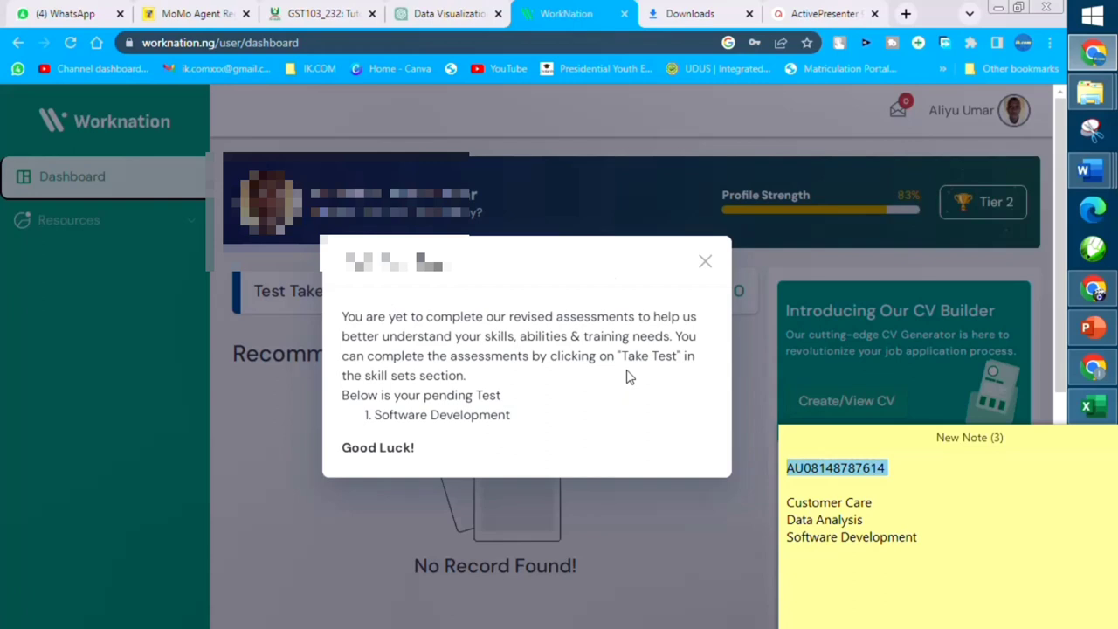
click(704, 261)
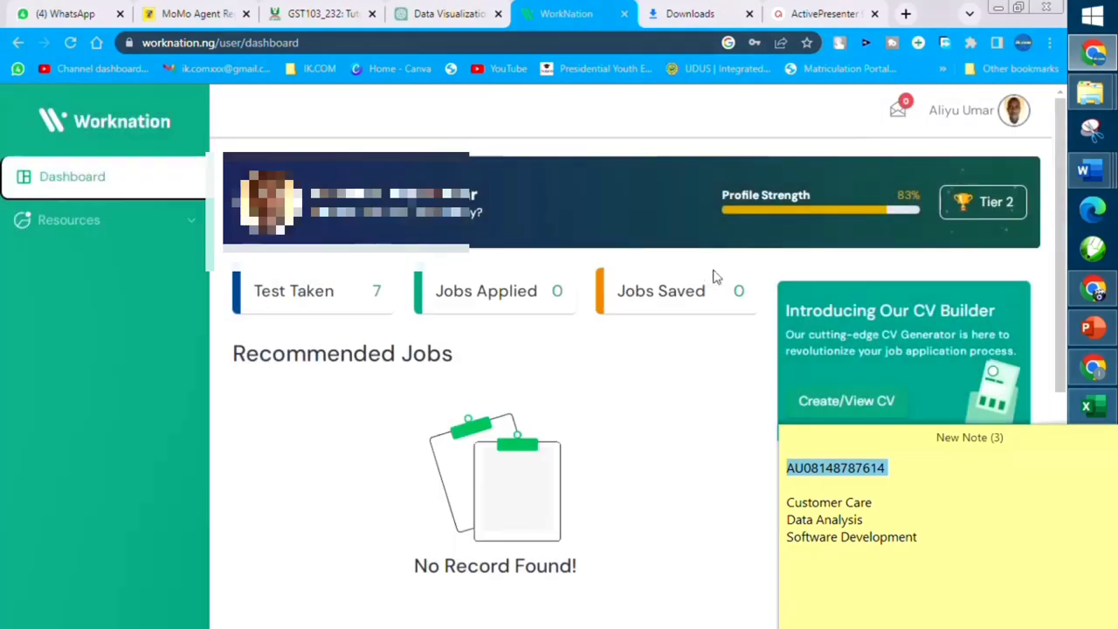
Step: Highlight the Customer Care line in the sticky note, and move the note clear of the dashboard's test section
triple_click(1006, 519)
click(1058, 505)
triple_click(1108, 496)
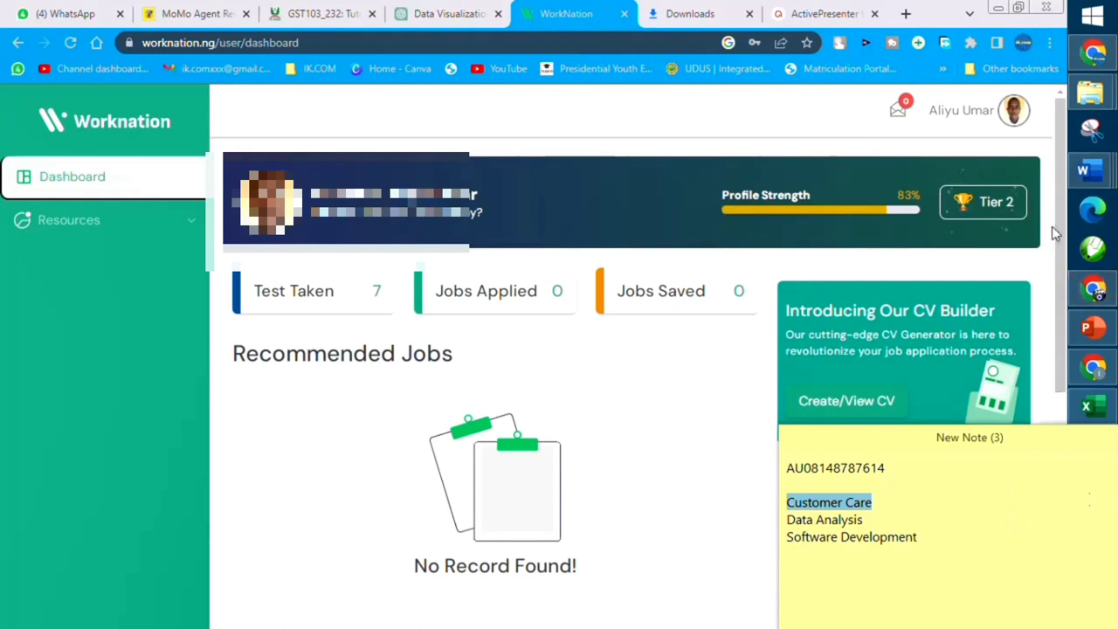
scroll(1052, 226, down, 2)
drag(1008, 440, 1117, 628)
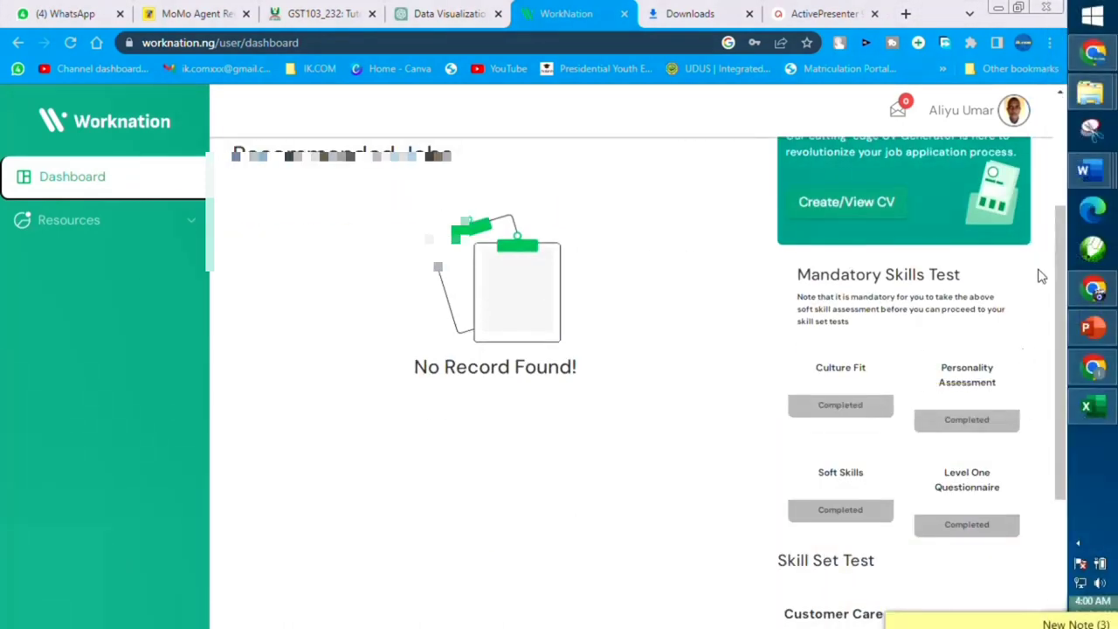
Step: View the Data Analysis result in the Skill Set Test section and close it
scroll(1060, 349, down, 2)
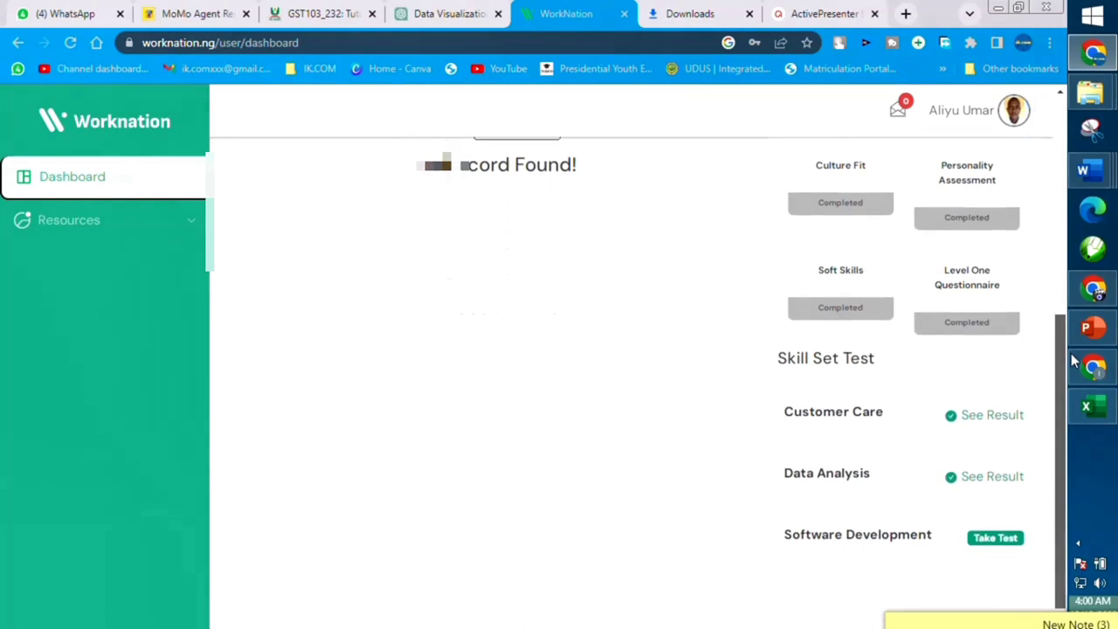
click(1014, 479)
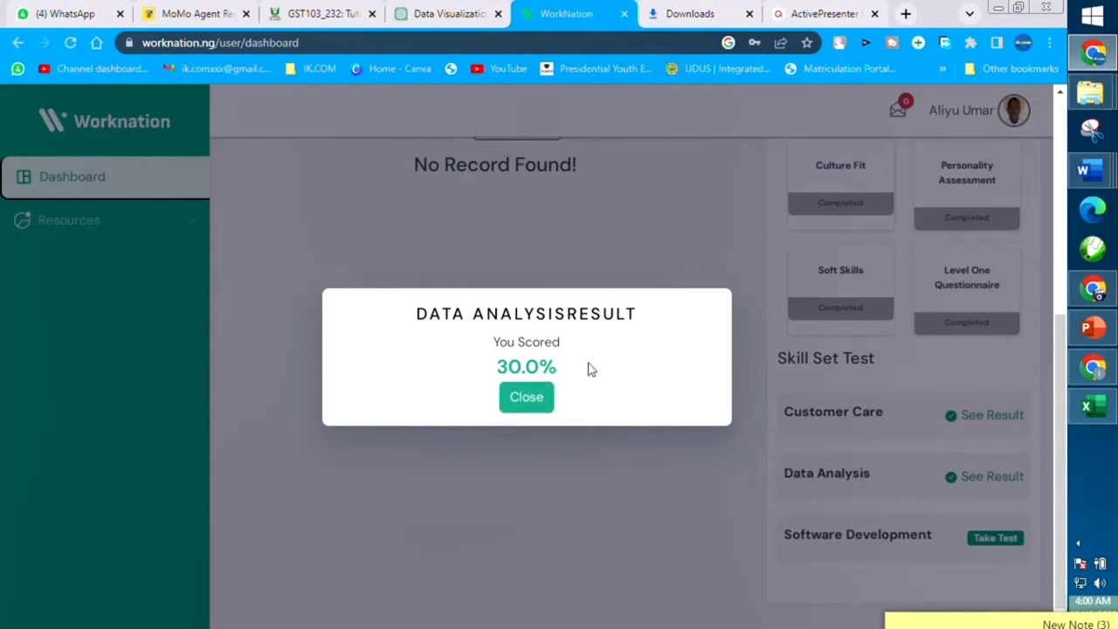
click(527, 397)
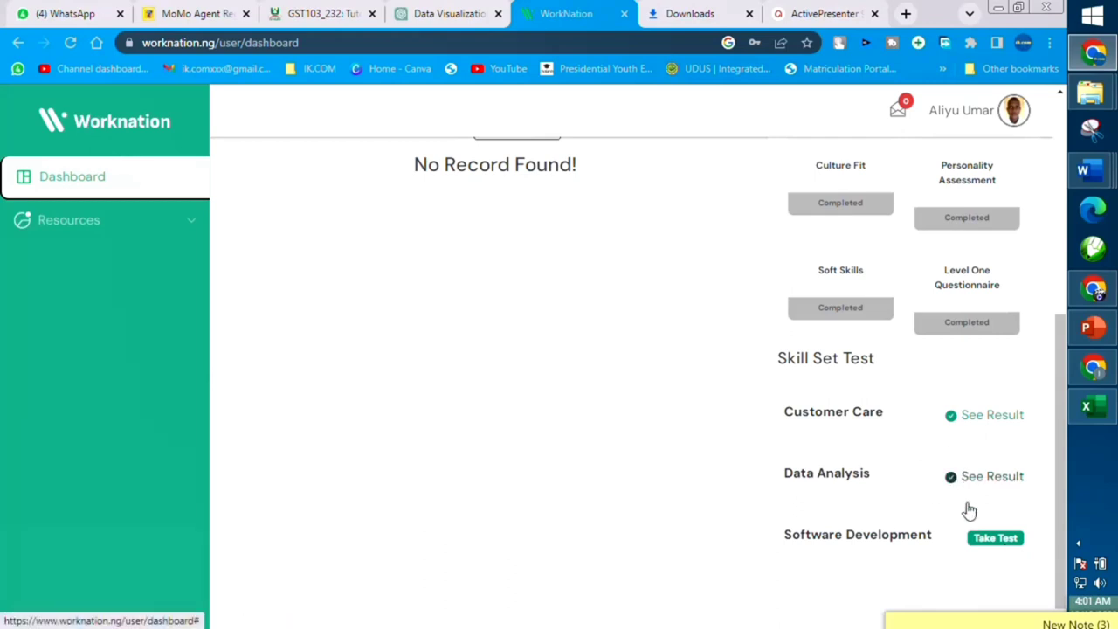
Step: Start the Software Development skill set test, allow recording by sharing the entire screen, and continue to the questions
click(1000, 539)
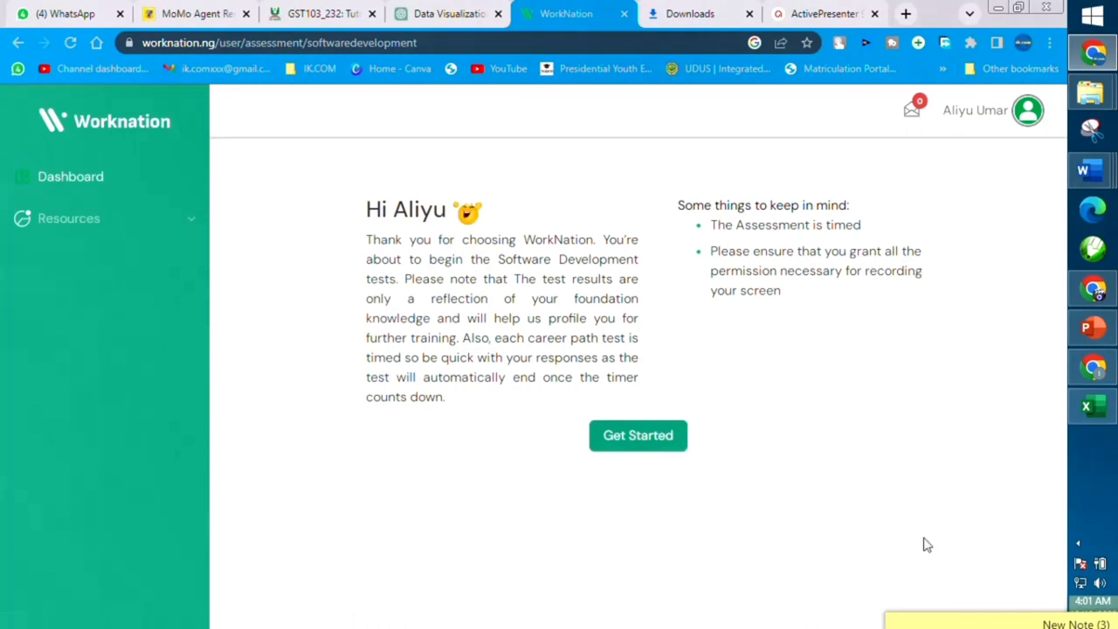
click(637, 443)
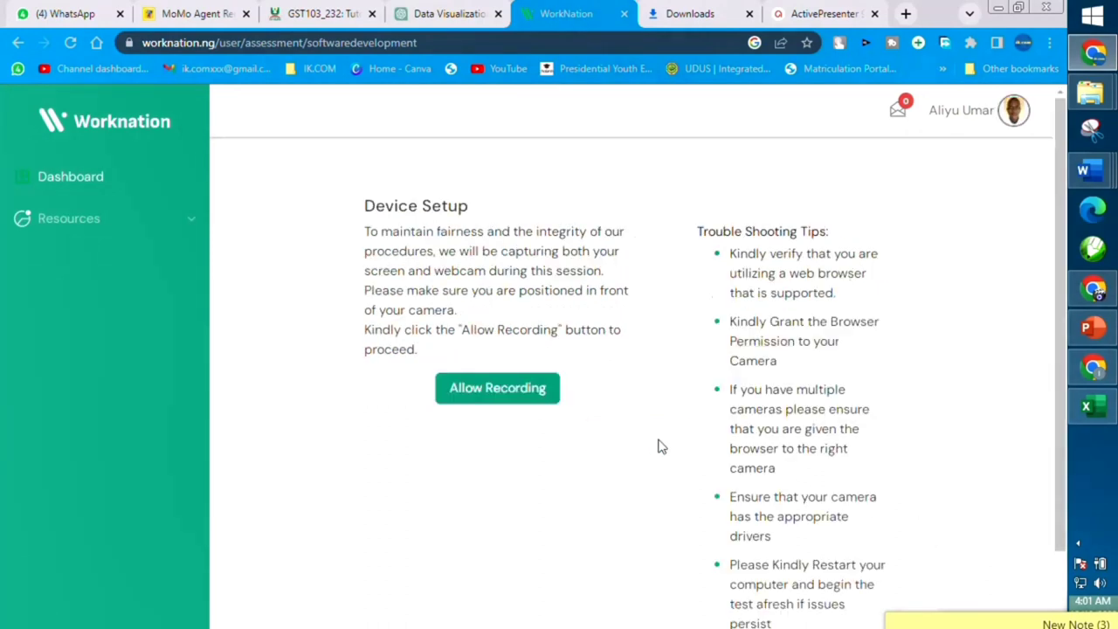
click(550, 404)
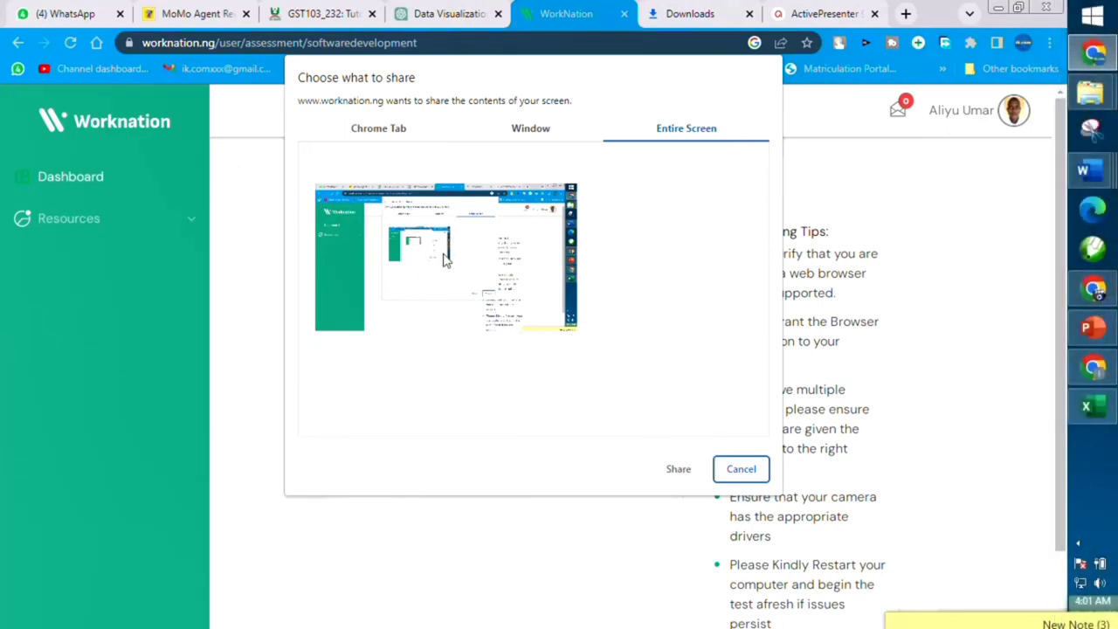
click(444, 255)
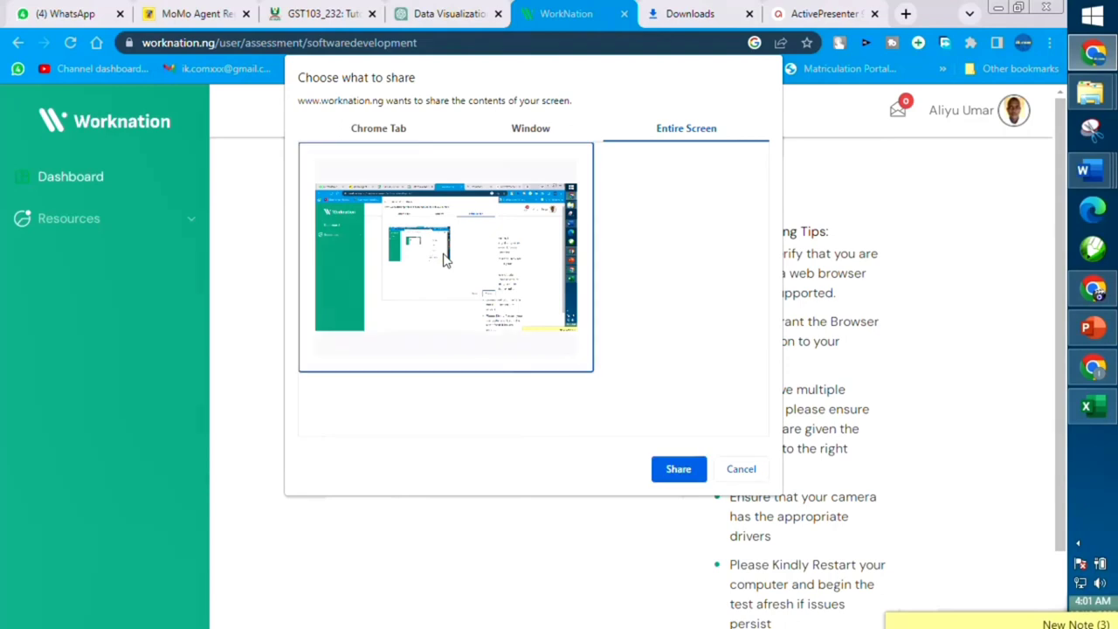
click(679, 470)
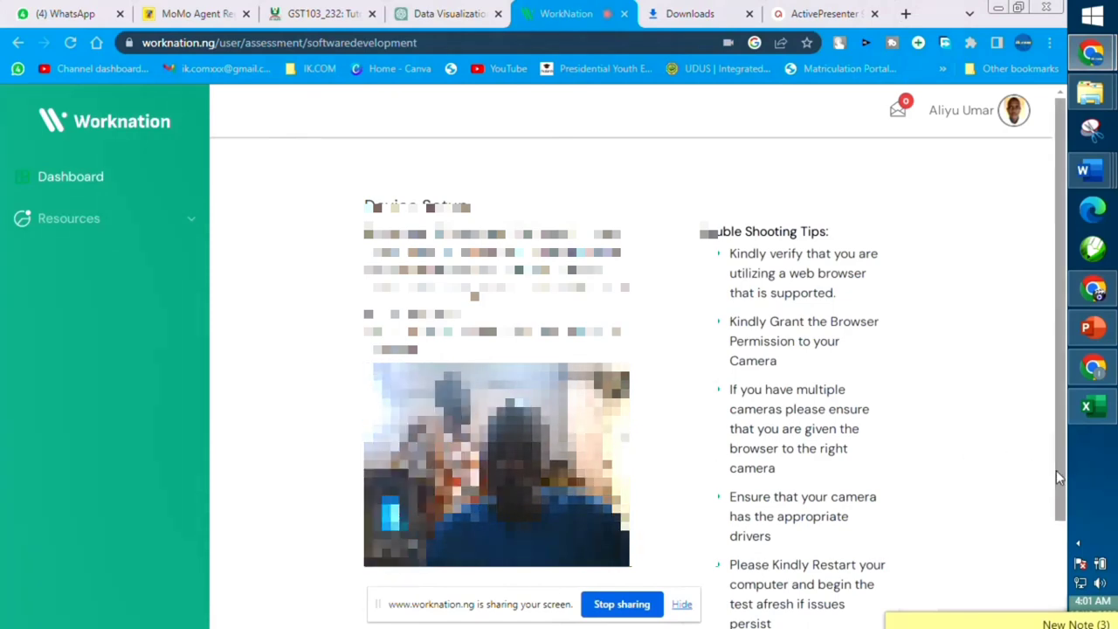
scroll(1056, 472, down, 2)
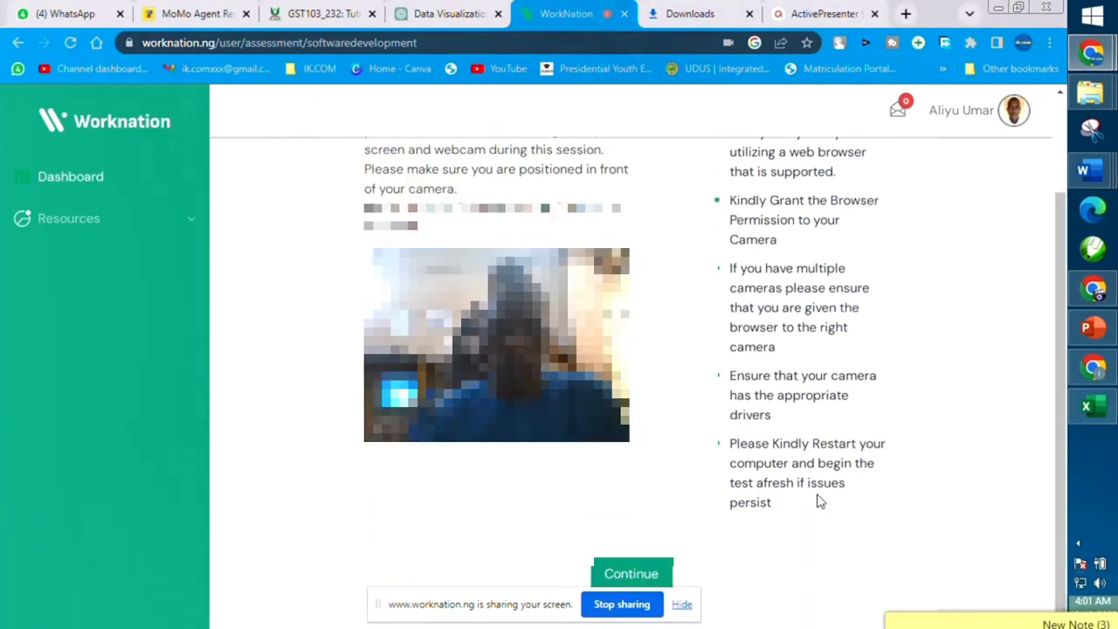
click(631, 574)
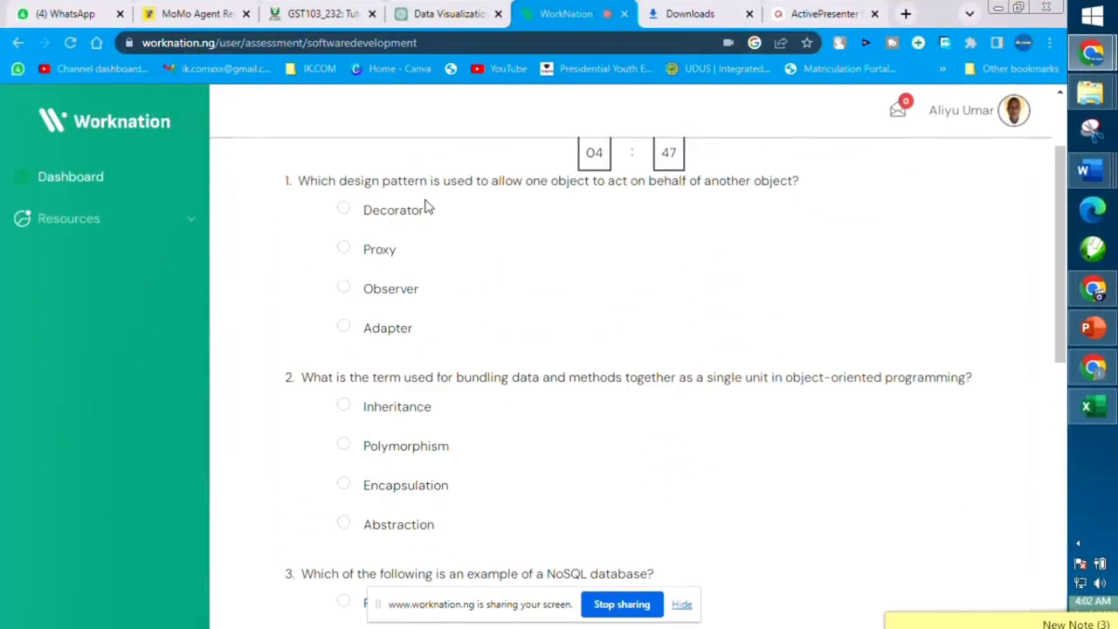
Step: Read questions 1 to 5, and answer question 1 with "Proxy" and question 2 with "Polymorphism"
drag(1061, 253, 1060, 326)
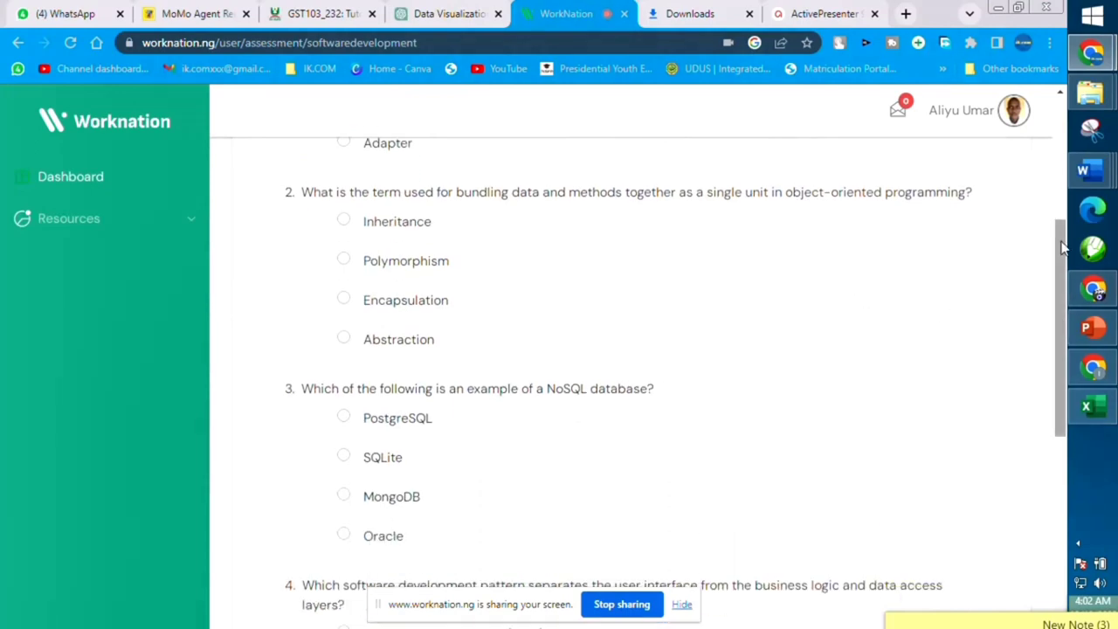
drag(1062, 248, 1064, 422)
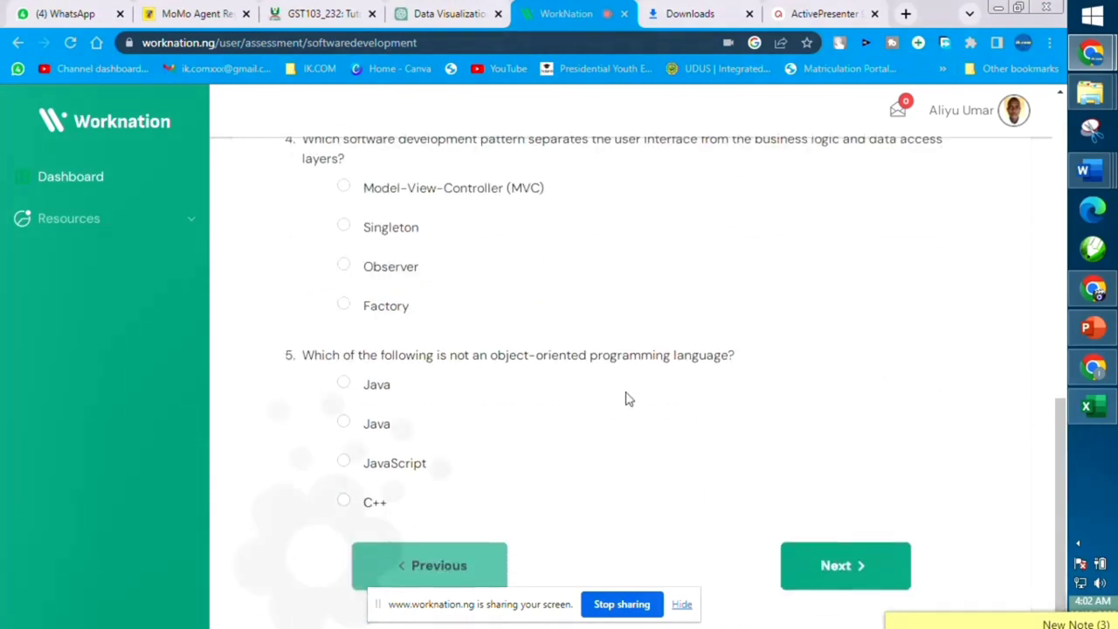
drag(1060, 489, 1028, 222)
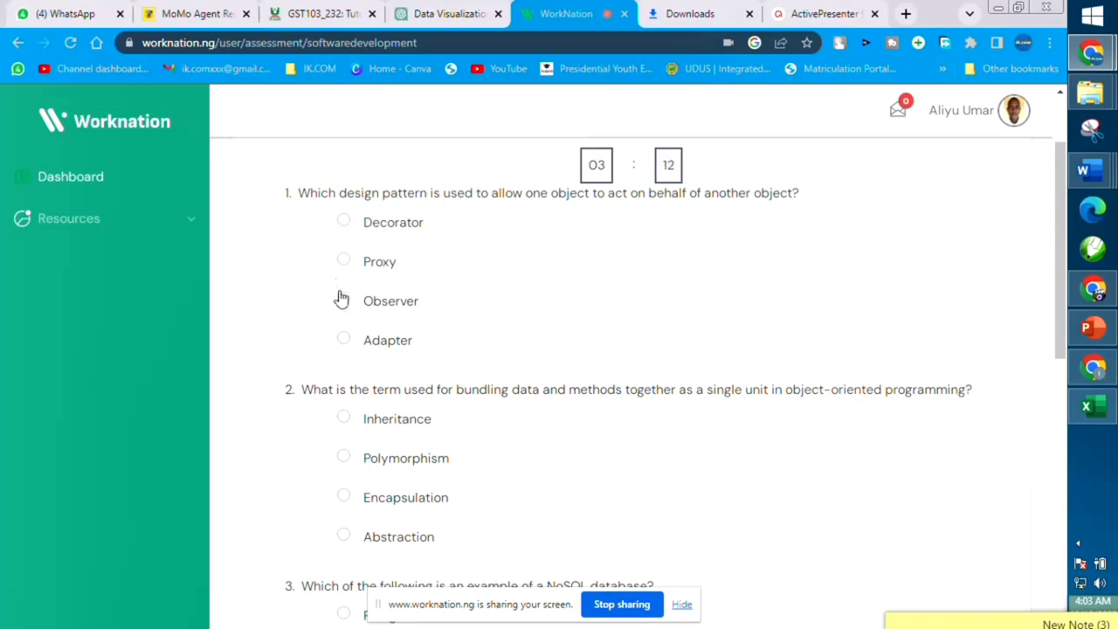
click(344, 259)
scroll(367, 227, down, 2)
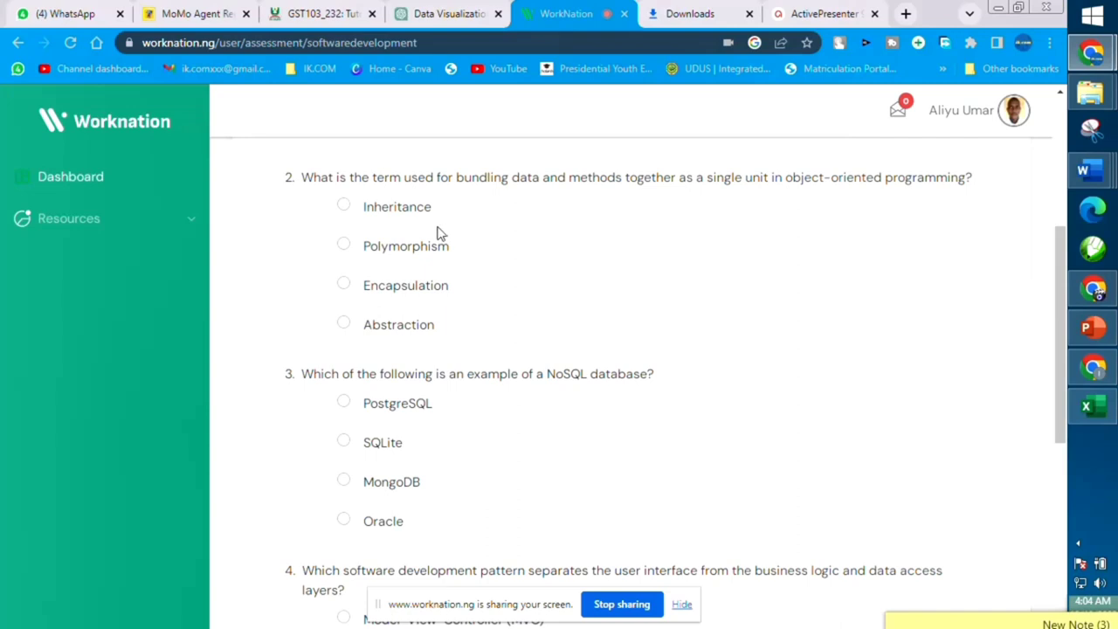
scroll(1038, 224, up, 1)
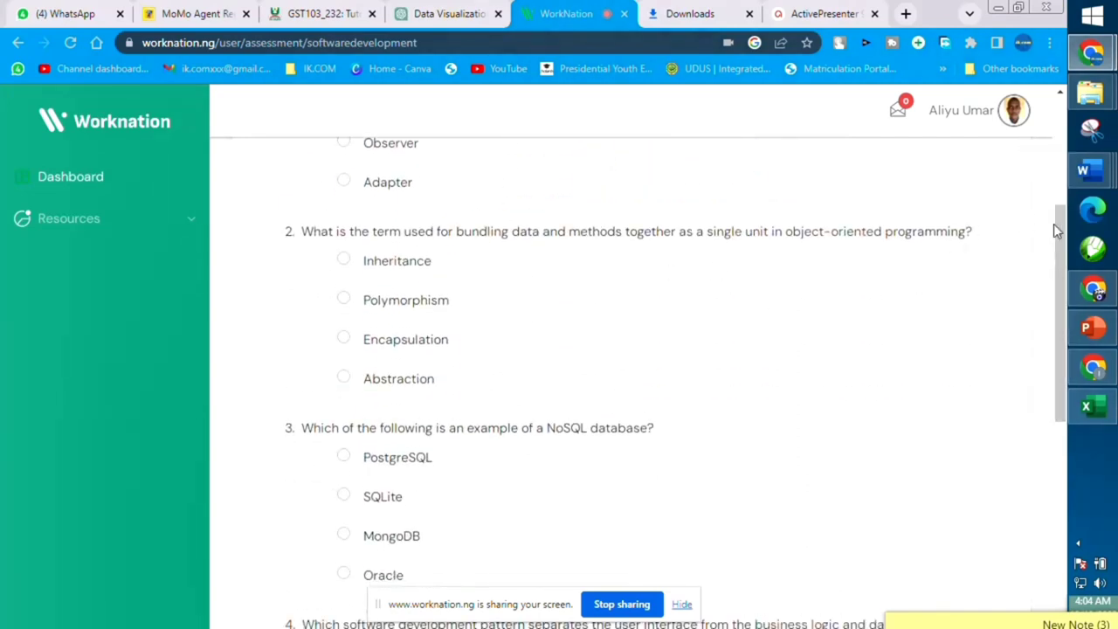
scroll(1053, 230, down, 1)
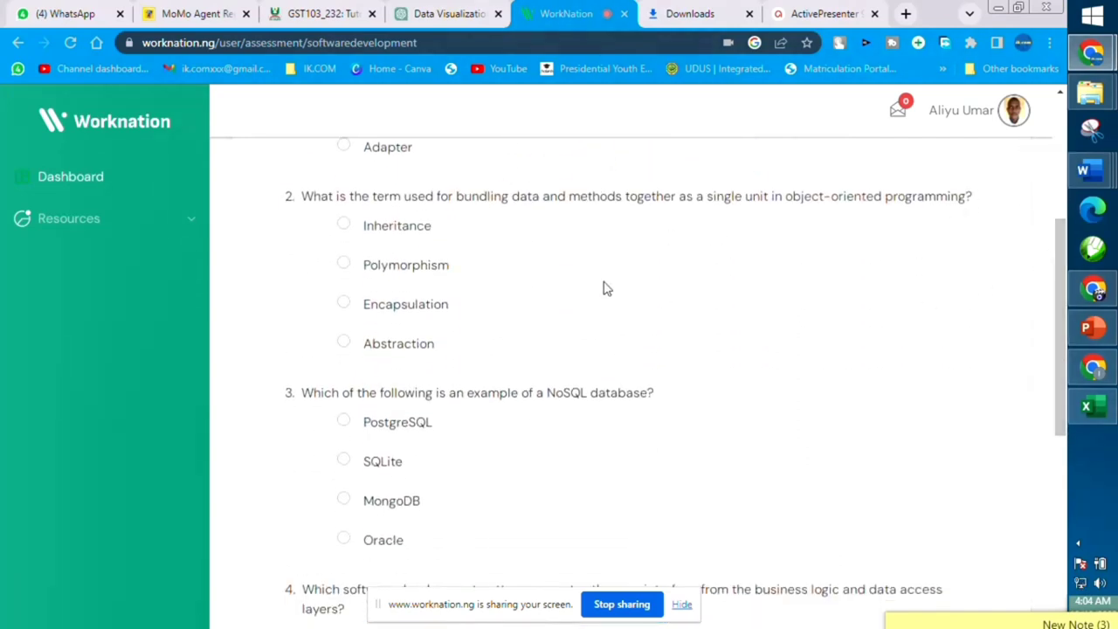
click(386, 260)
scroll(542, 237, down, 3)
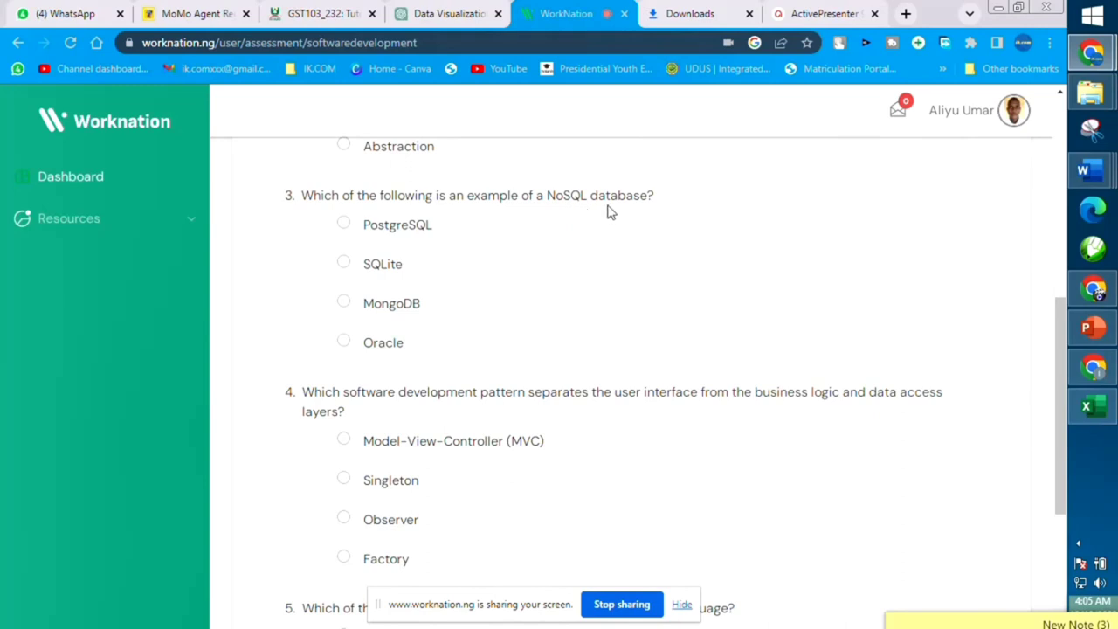
Step: Answer question 3 with "MongoDB" and question 5 with "C++", and continue to the next page
click(345, 303)
drag(1056, 324, 1077, 410)
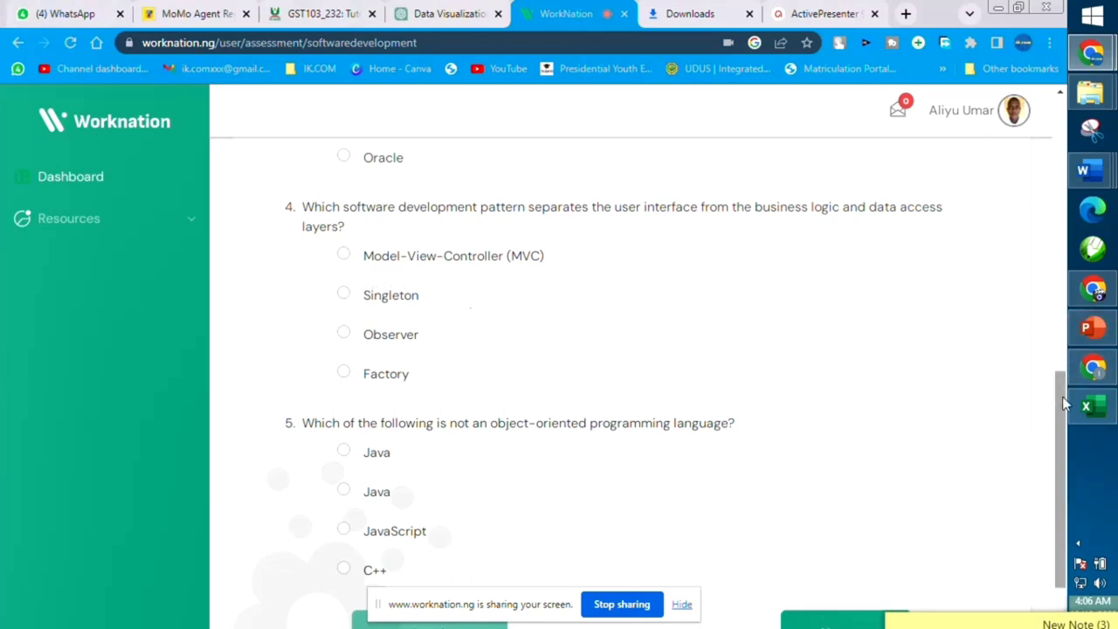
scroll(1010, 461, down, 1)
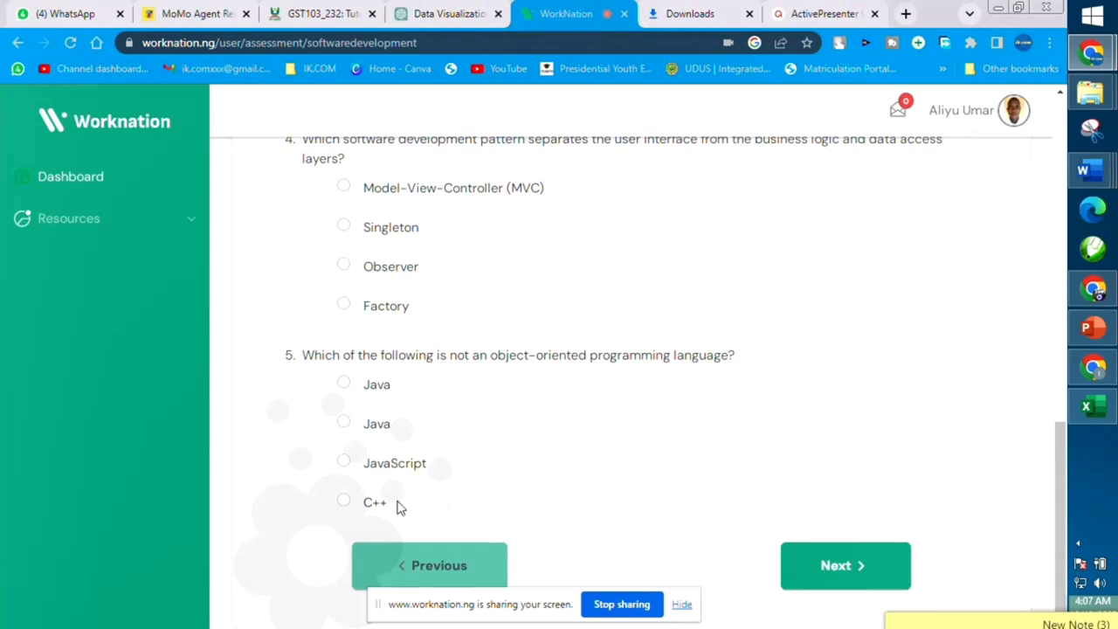
click(344, 505)
click(873, 566)
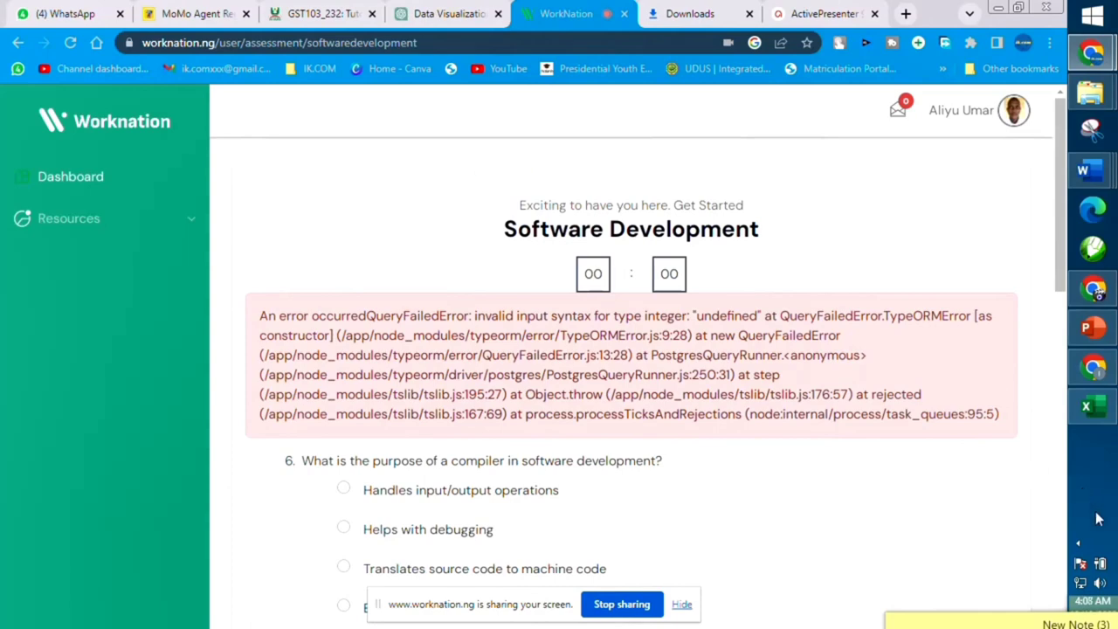
Step: Answer question 6 with "Executes the code" and question 8 with "The build number of the software"
scroll(917, 454, down, 3)
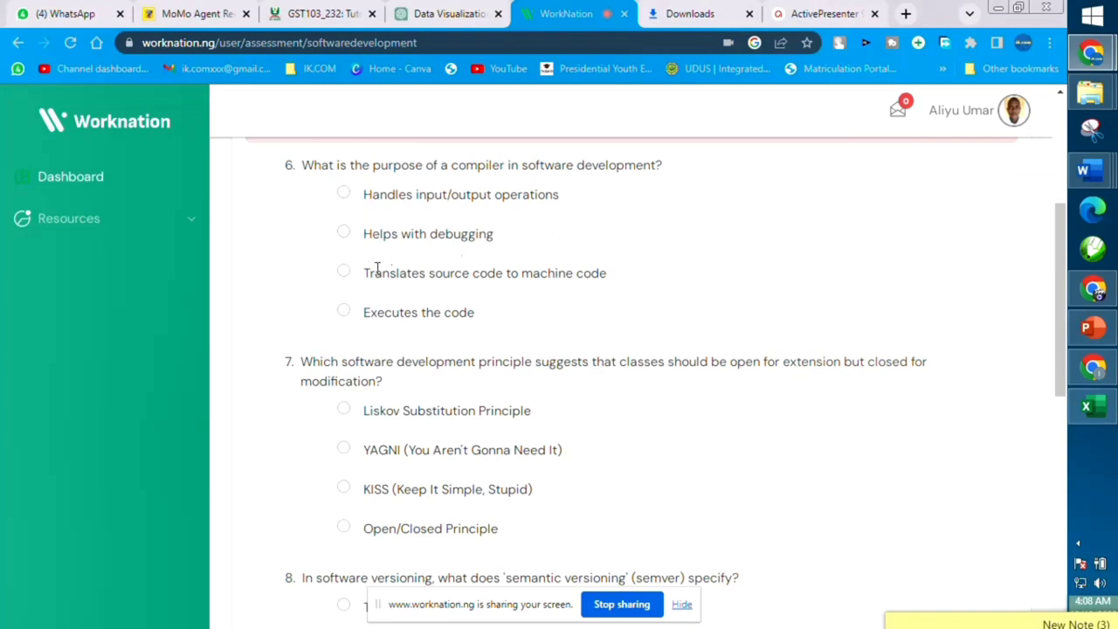
click(343, 311)
drag(1059, 330, 1078, 409)
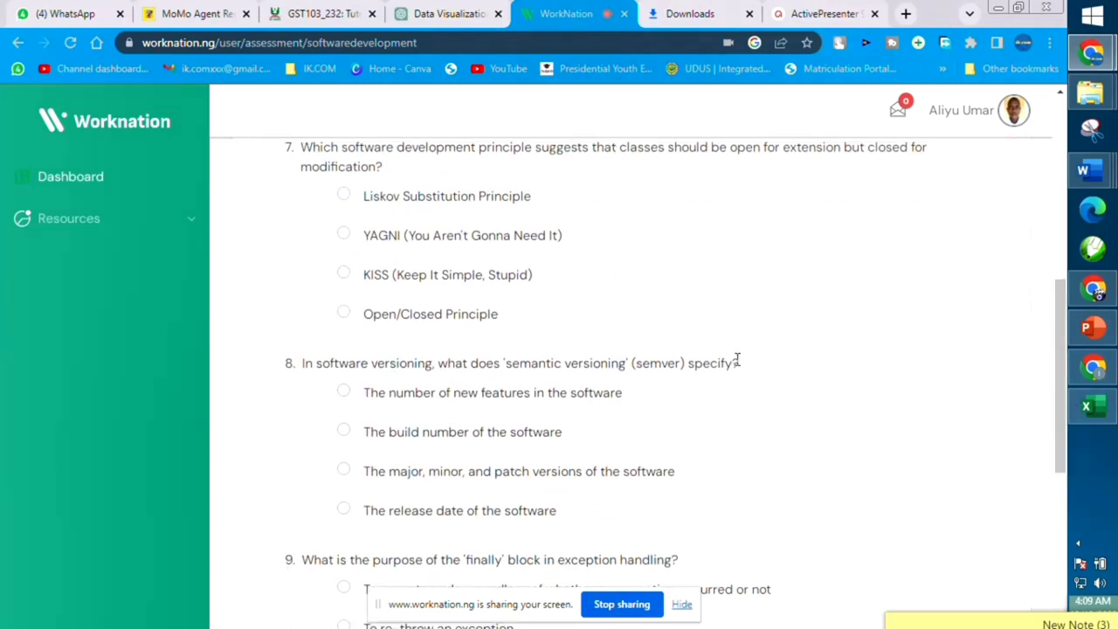
drag(737, 360, 301, 364)
click(374, 463)
click(344, 432)
Step: Submit the Software Development test and reload its page
scroll(599, 481, down, 2)
scroll(812, 520, down, 2)
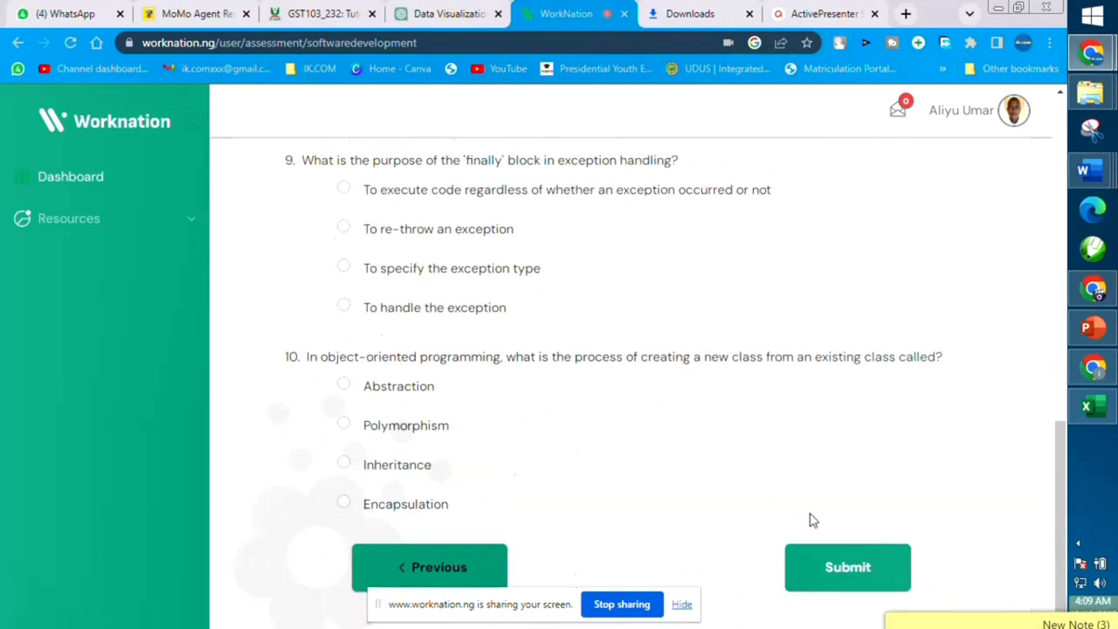
click(871, 581)
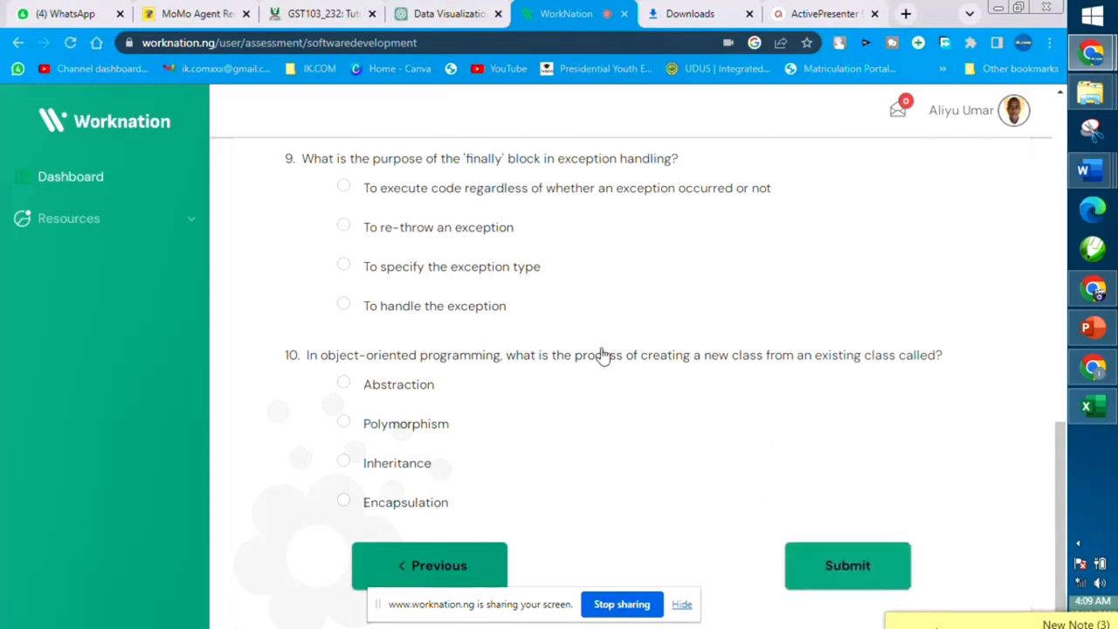
right_click(524, 11)
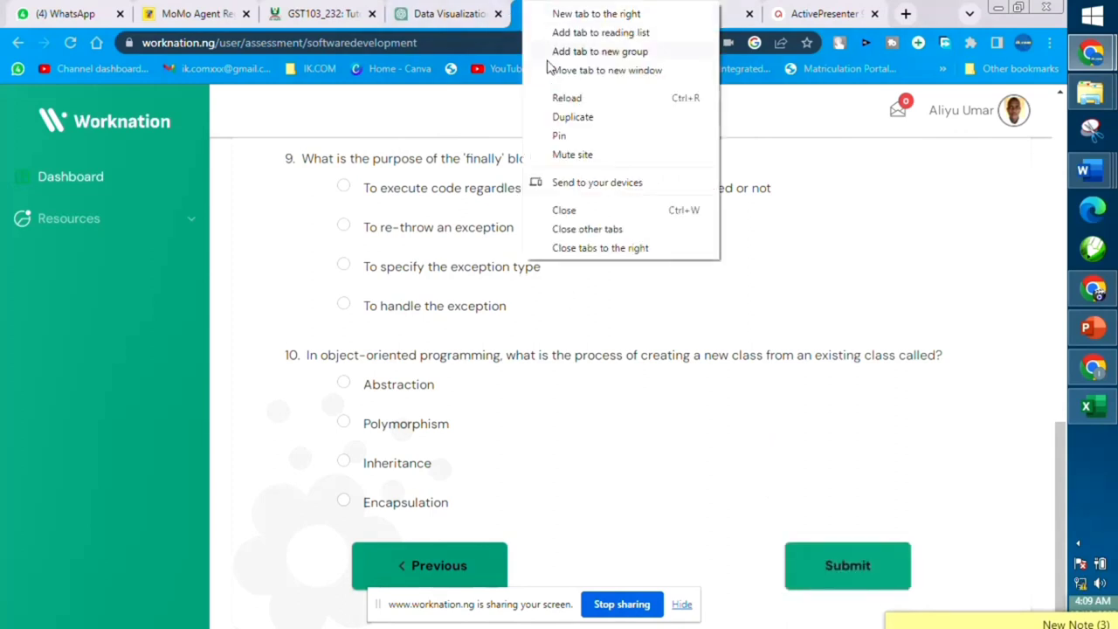
click(563, 97)
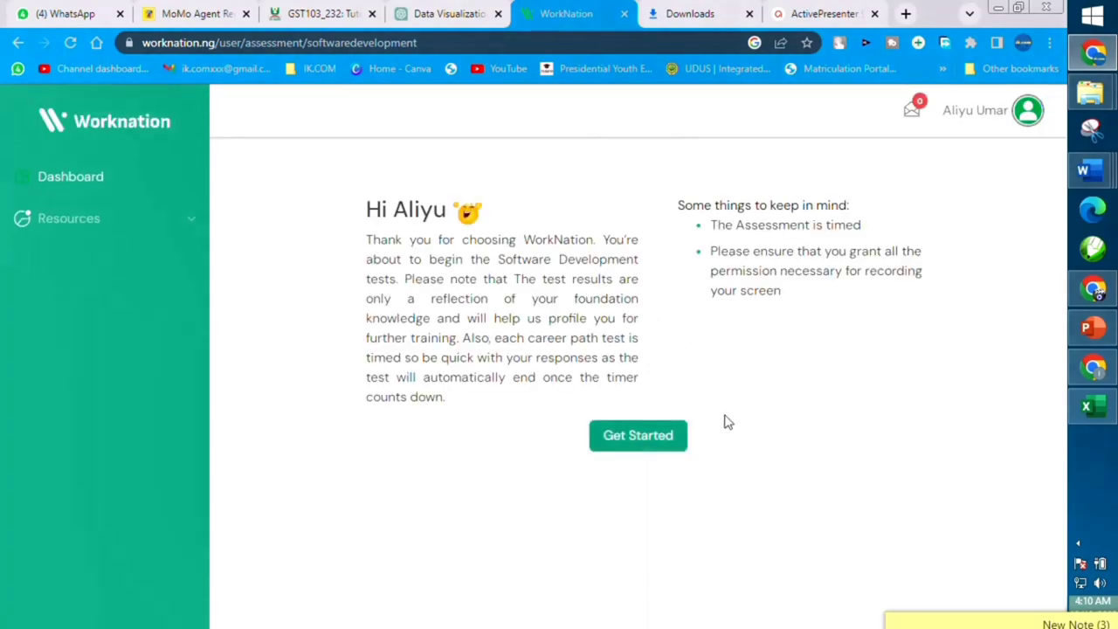
Step: Return to the dashboard and view the Software Development result in the Skill Set Test section
click(50, 174)
scroll(699, 332, down, 3)
scroll(769, 337, down, 2)
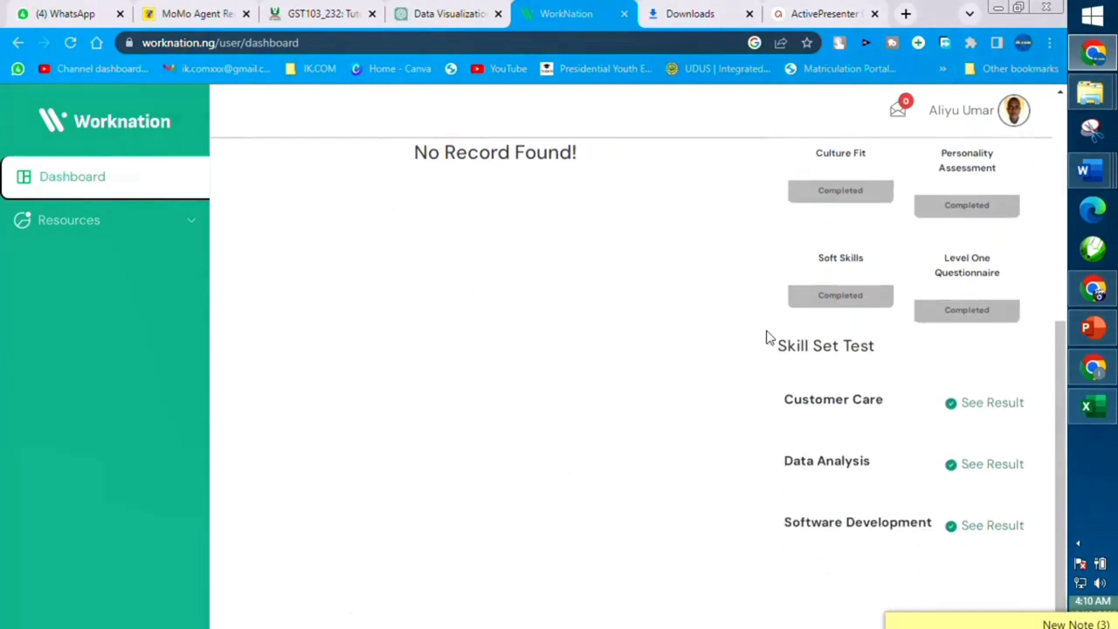
click(939, 522)
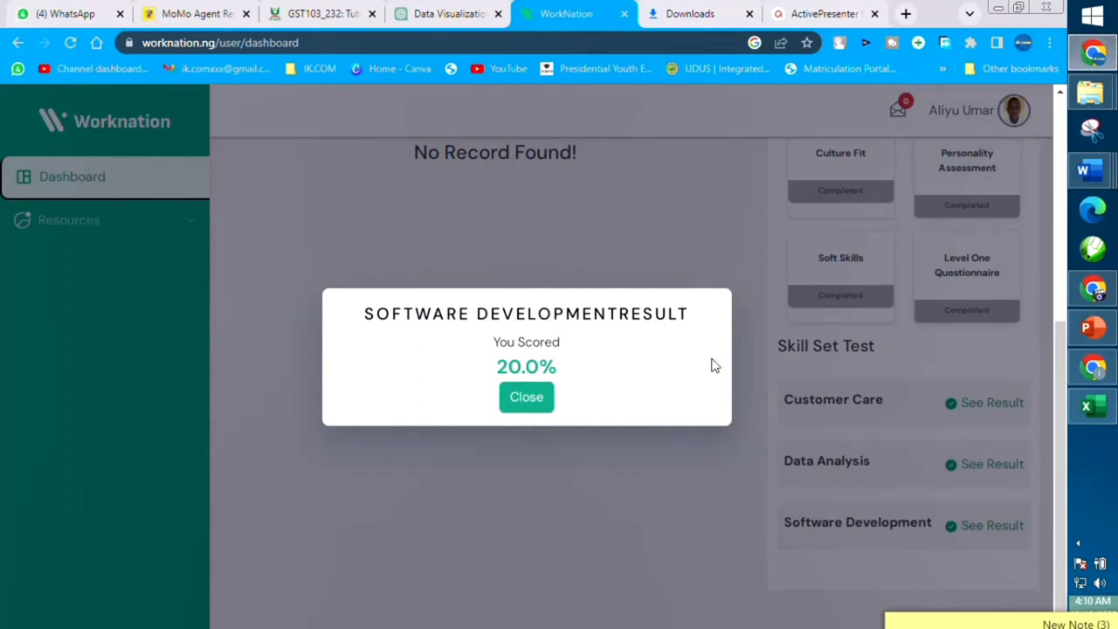
Step: Close the Software Development result and return to the dashboard overview
click(546, 400)
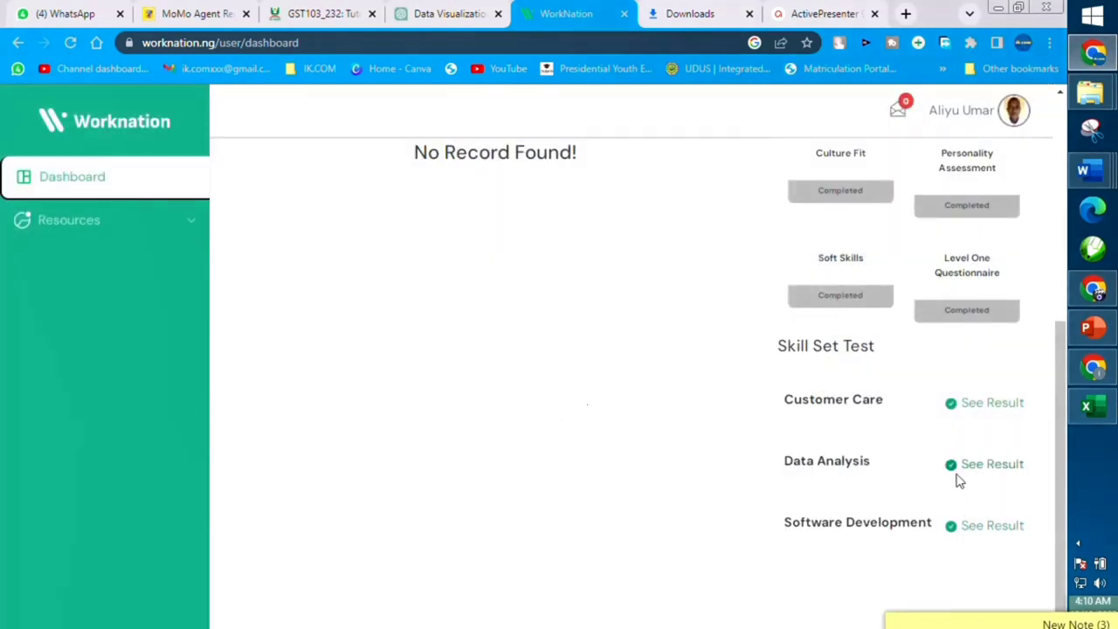
scroll(958, 481, up, 2)
scroll(956, 478, up, 3)
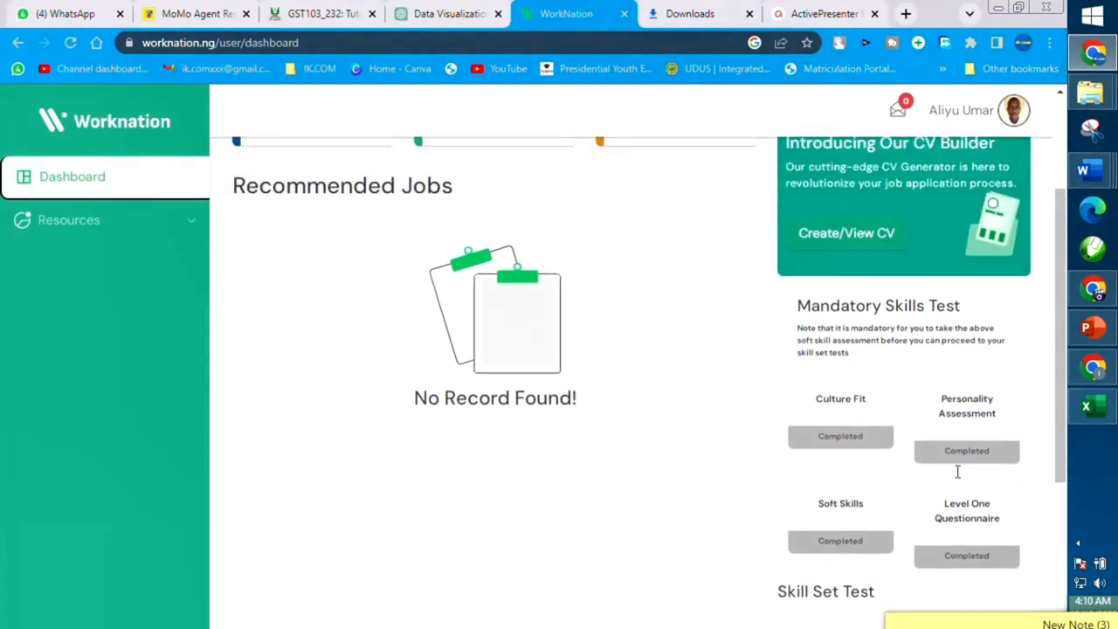
Step: Browse the Trainings & Programs, Sponsored Programs and Available Jobs pages under Resources
click(127, 225)
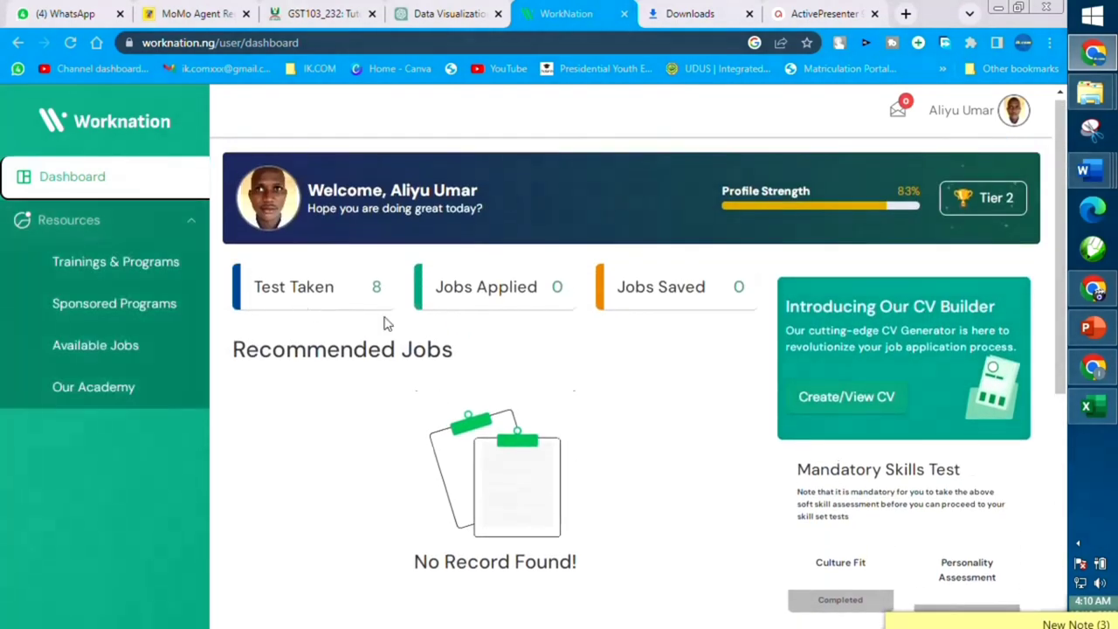
click(103, 264)
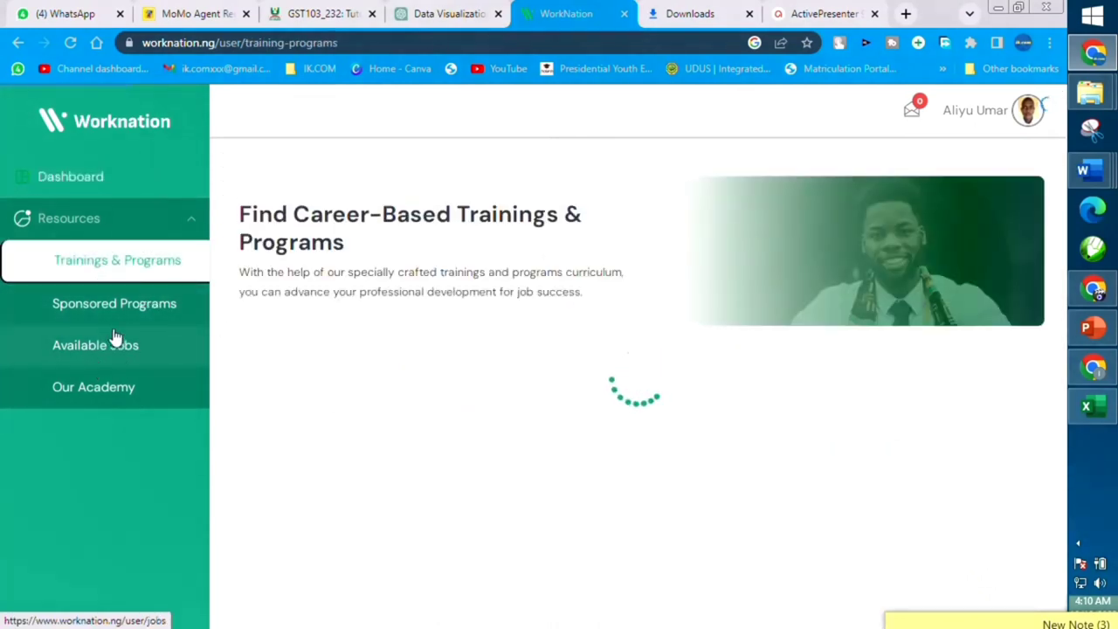
click(111, 316)
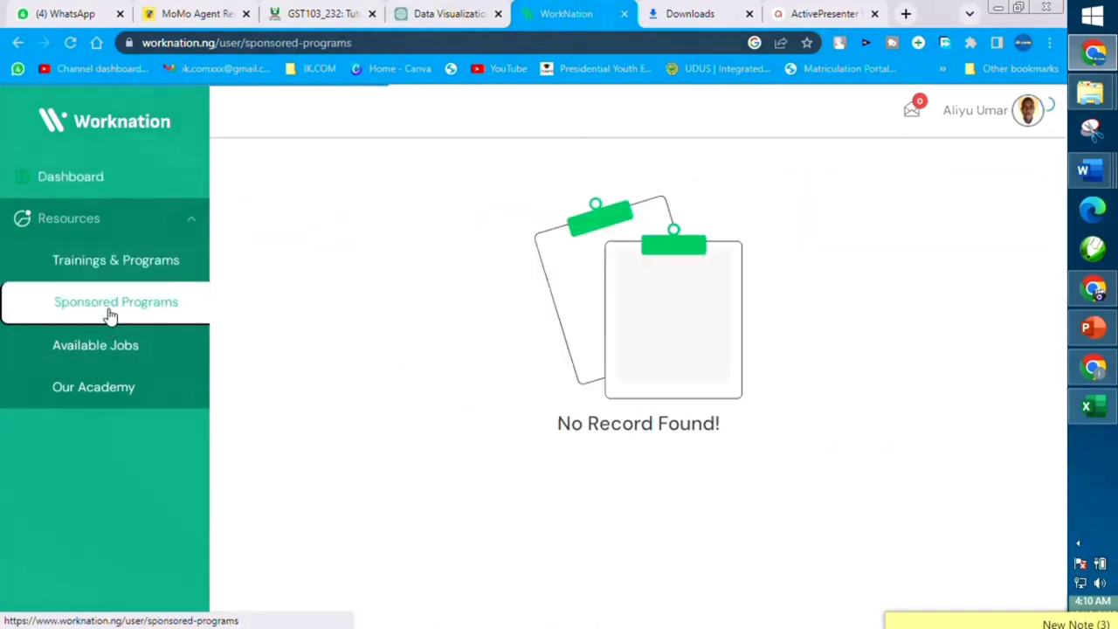
click(114, 356)
Step: Open Our Academy and dismiss the notice about leaving for Outsource Global Academy
click(103, 393)
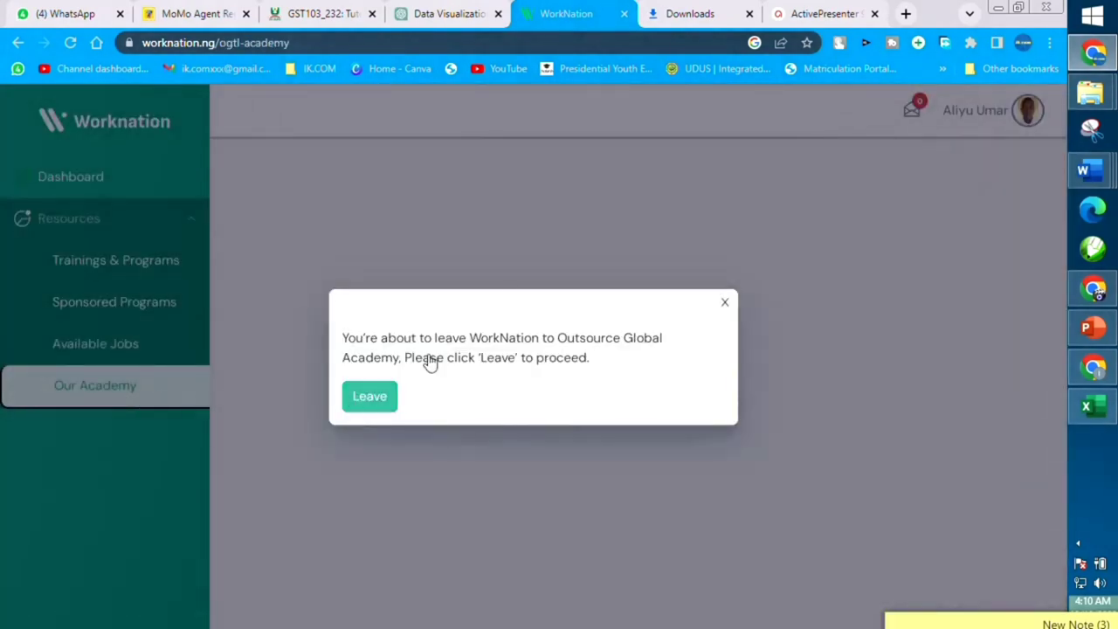
click(724, 305)
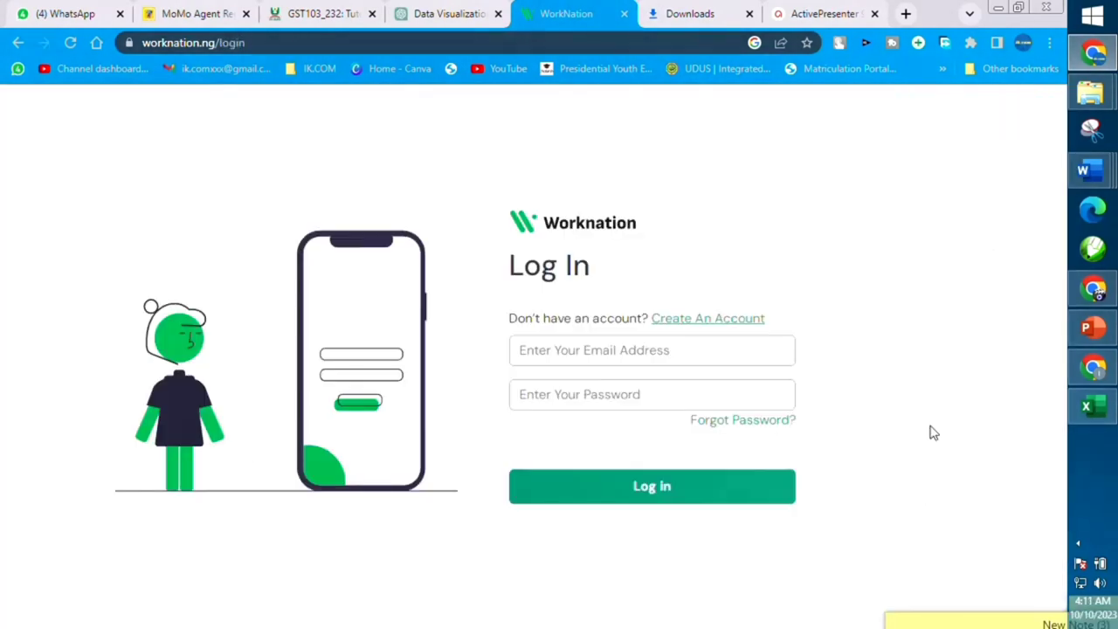